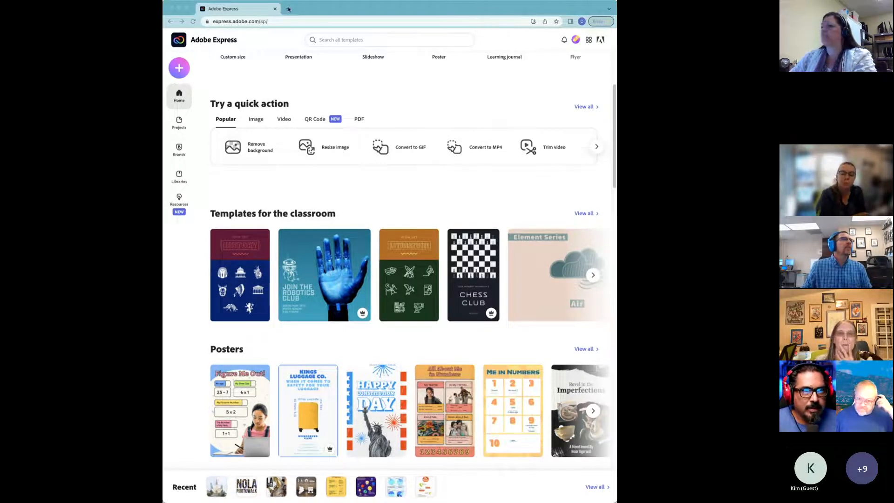
Step: Load the Lunch & Learn guide in a new tab, skim its template tips, and return to Adobe Express
{"action": "key", "text": "super+t"}
{"action": "type", "text": "https://express.adobe.com/page/GGkPkxHBZky5q/"}
{"action": "key", "text": "Return"}
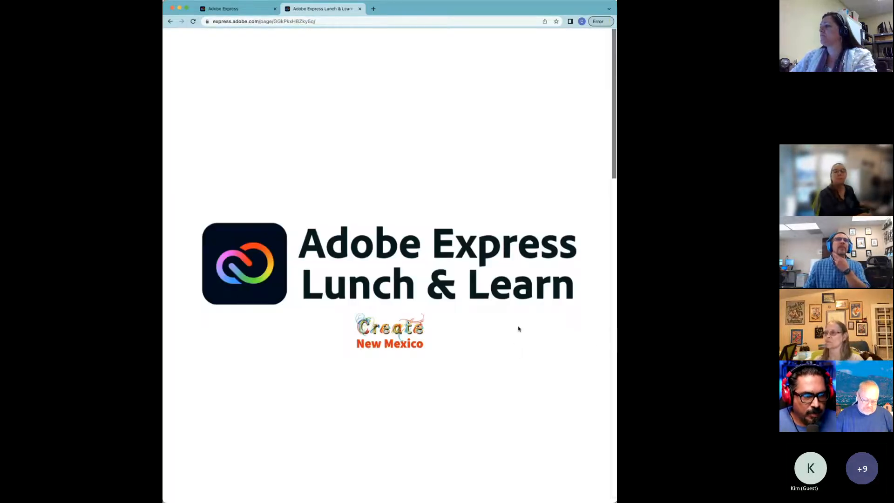
{"action": "scroll", "coordinate": [516, 327], "scroll_direction": "down", "scroll_amount": 10}
{"action": "scroll", "coordinate": [516, 324], "scroll_direction": "down", "scroll_amount": 5}
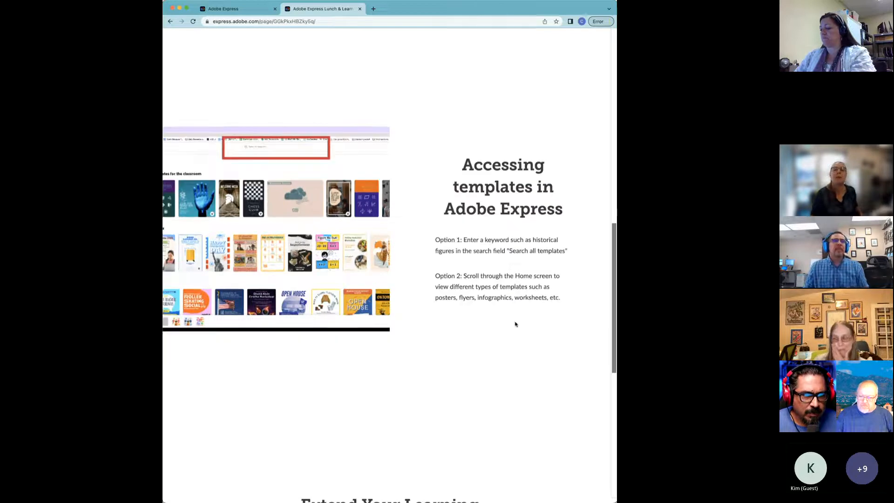
{"action": "scroll", "coordinate": [512, 320], "scroll_direction": "down", "scroll_amount": 3}
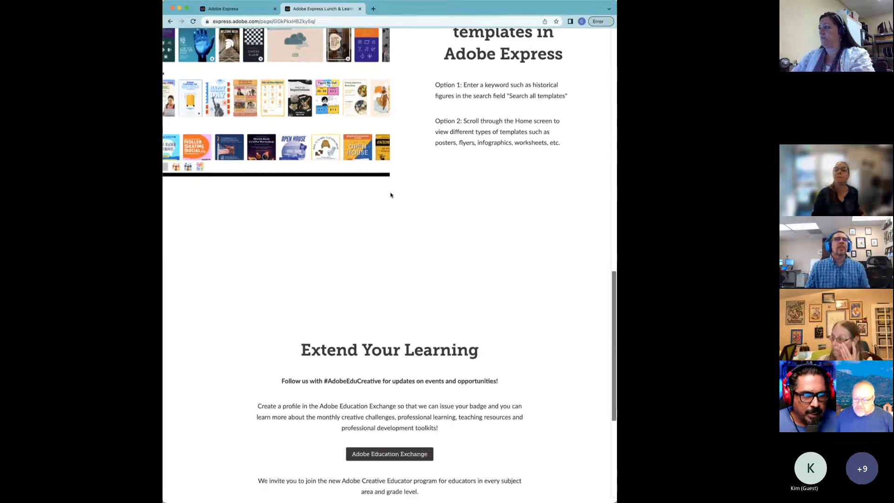
{"action": "scroll", "coordinate": [391, 195], "scroll_direction": "up", "scroll_amount": 20}
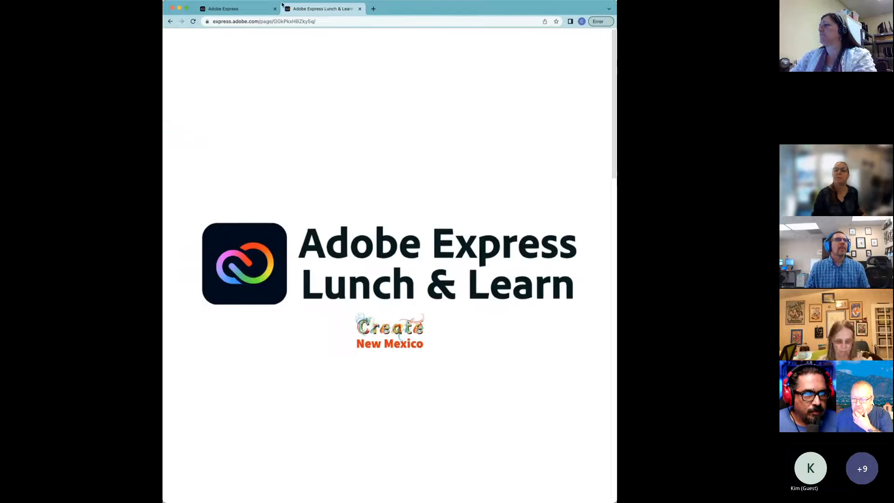
{"action": "left_click", "coordinate": [249, 9]}
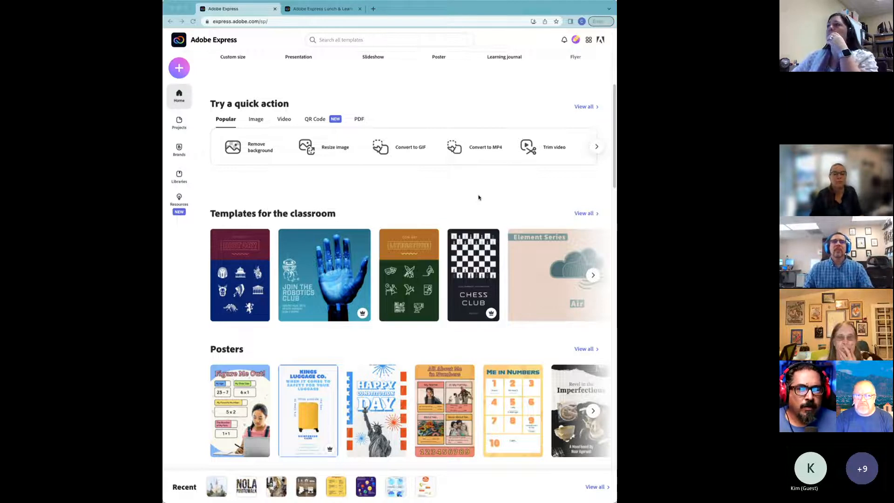
{"action": "scroll", "coordinate": [478, 198], "scroll_direction": "down", "scroll_amount": 1}
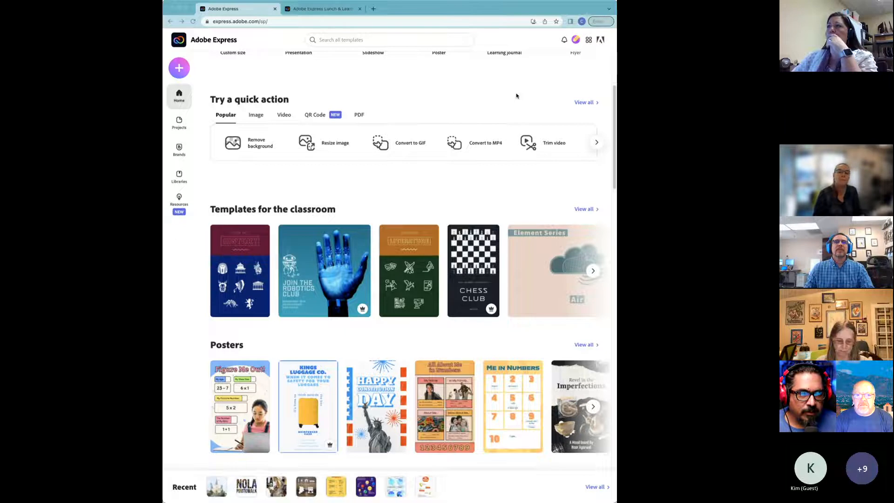
{"action": "left_click", "coordinate": [575, 40]}
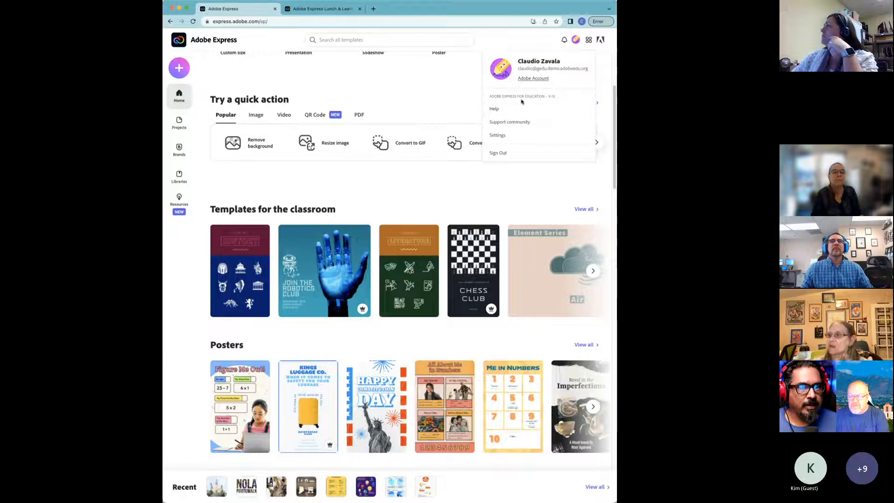
{"action": "left_click", "coordinate": [444, 108]}
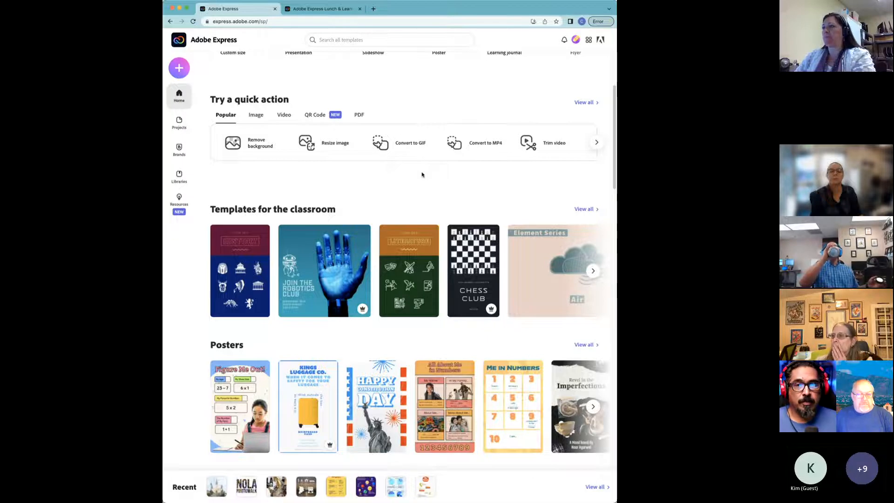
{"action": "scroll", "coordinate": [422, 174], "scroll_direction": "down", "scroll_amount": 2}
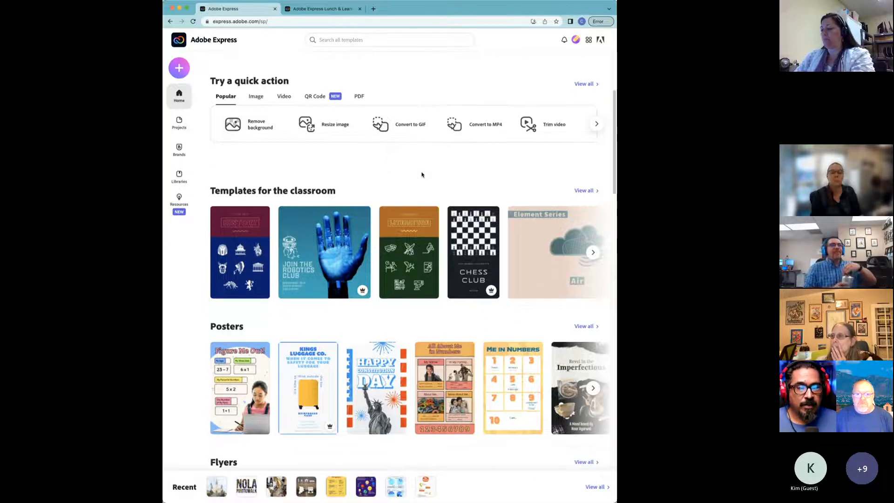
{"action": "scroll", "coordinate": [421, 175], "scroll_direction": "down", "scroll_amount": 2}
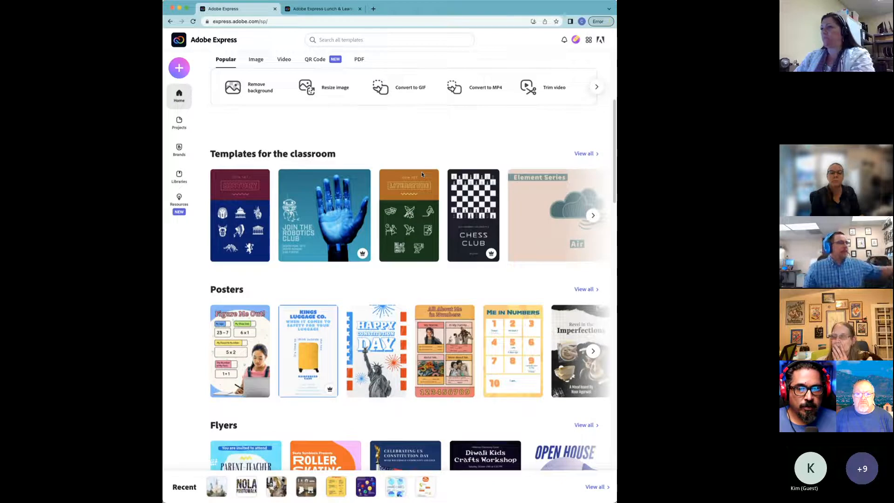
{"action": "mouse_move", "coordinate": [422, 176]}
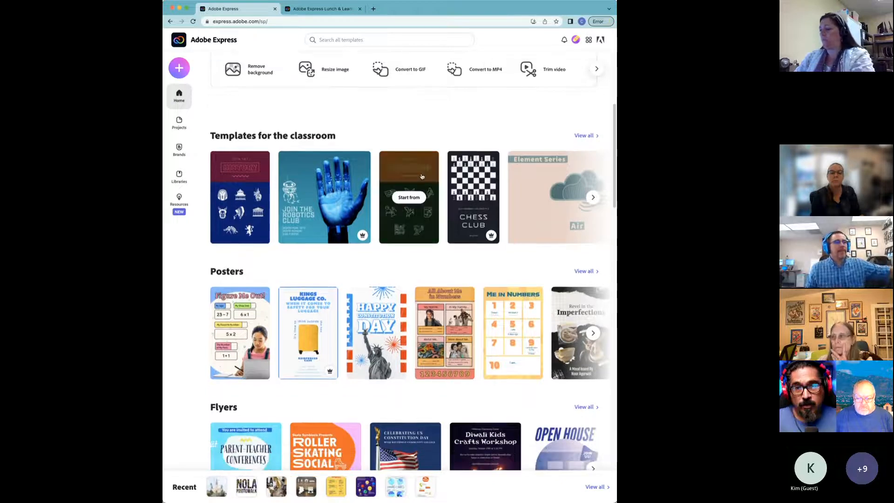
{"action": "scroll", "coordinate": [421, 176], "scroll_direction": "down", "scroll_amount": 1}
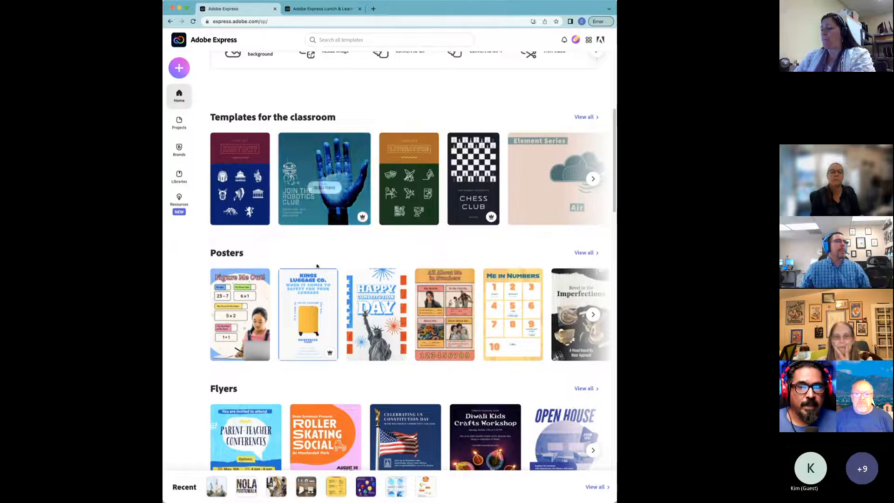
{"action": "scroll", "coordinate": [340, 264], "scroll_direction": "down", "scroll_amount": 1}
{"action": "scroll", "coordinate": [341, 264], "scroll_direction": "down", "scroll_amount": 3}
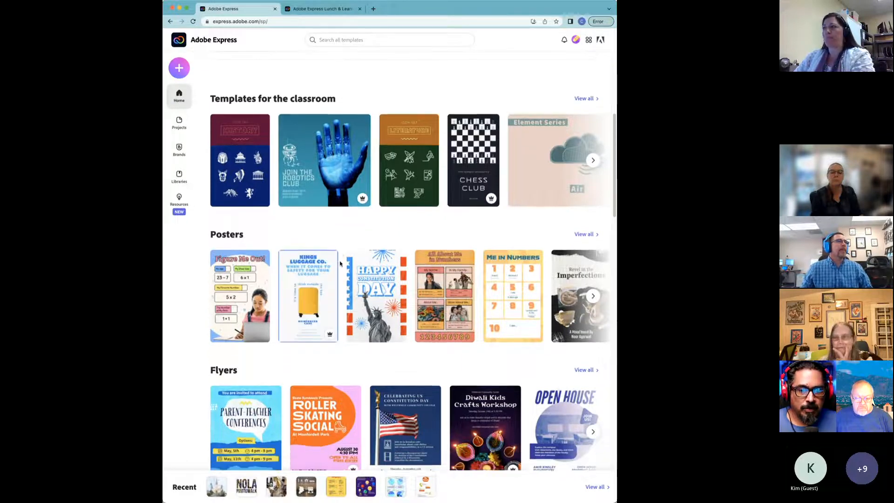
{"action": "scroll", "coordinate": [339, 263], "scroll_direction": "down", "scroll_amount": 5}
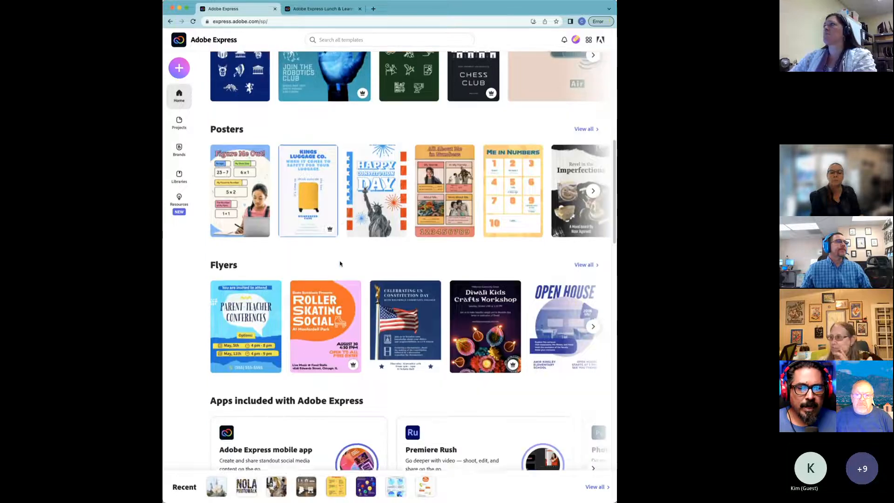
{"action": "scroll", "coordinate": [341, 264], "scroll_direction": "down", "scroll_amount": 5}
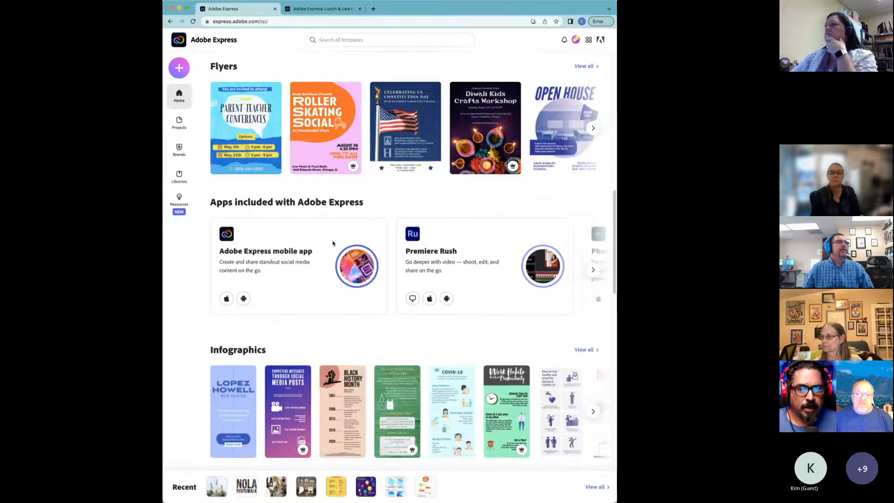
{"action": "scroll", "coordinate": [321, 325], "scroll_direction": "down", "scroll_amount": 2}
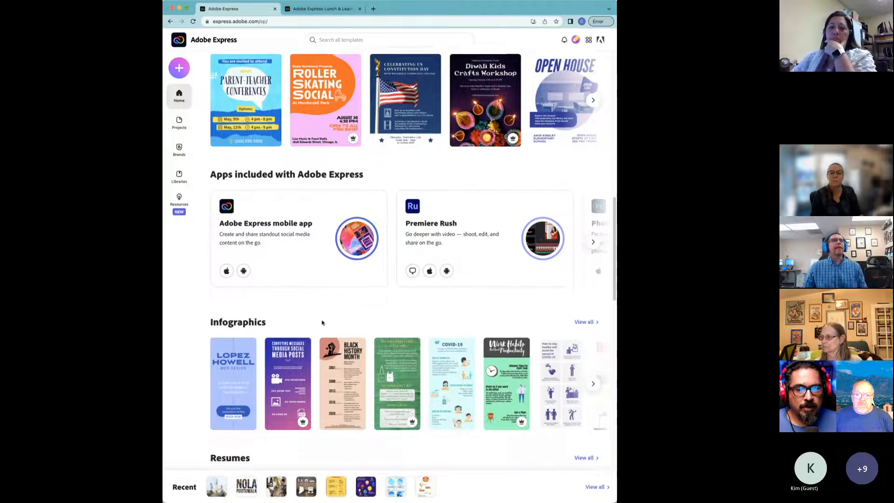
{"action": "scroll", "coordinate": [321, 326], "scroll_direction": "down", "scroll_amount": 3}
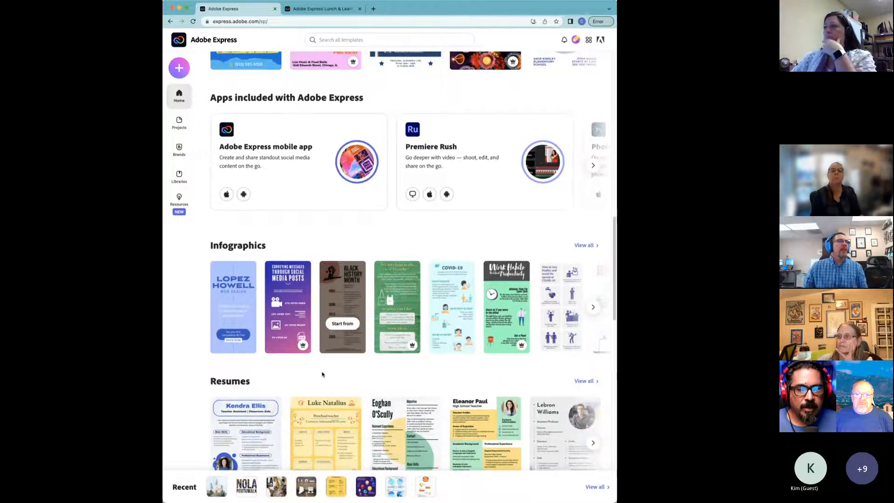
{"action": "scroll", "coordinate": [321, 372], "scroll_direction": "down", "scroll_amount": 6}
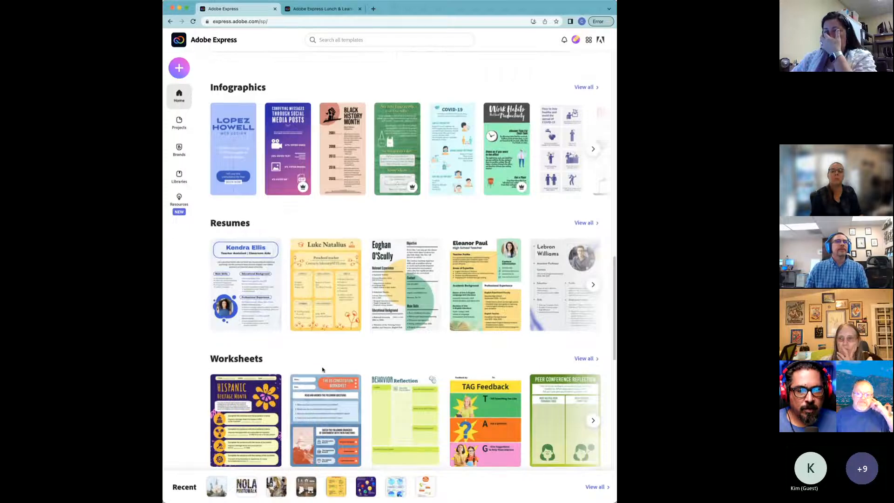
{"action": "scroll", "coordinate": [322, 370], "scroll_direction": "down", "scroll_amount": 15}
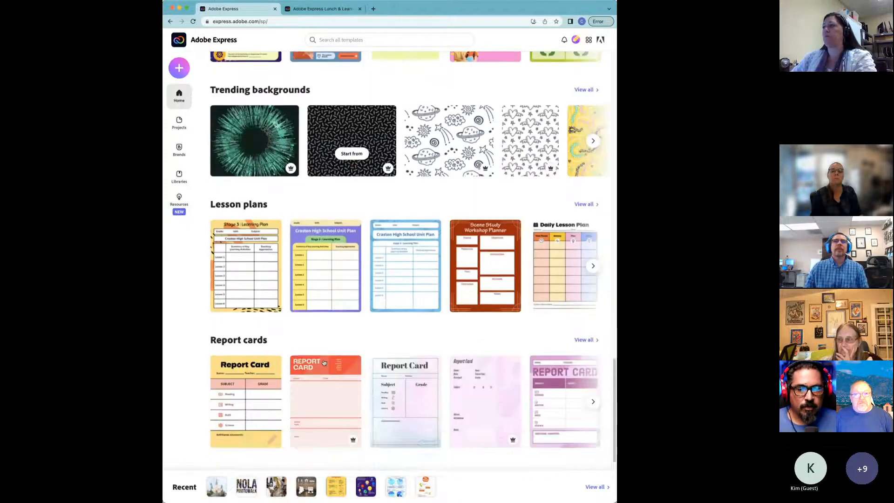
{"action": "scroll", "coordinate": [324, 361], "scroll_direction": "up", "scroll_amount": 1}
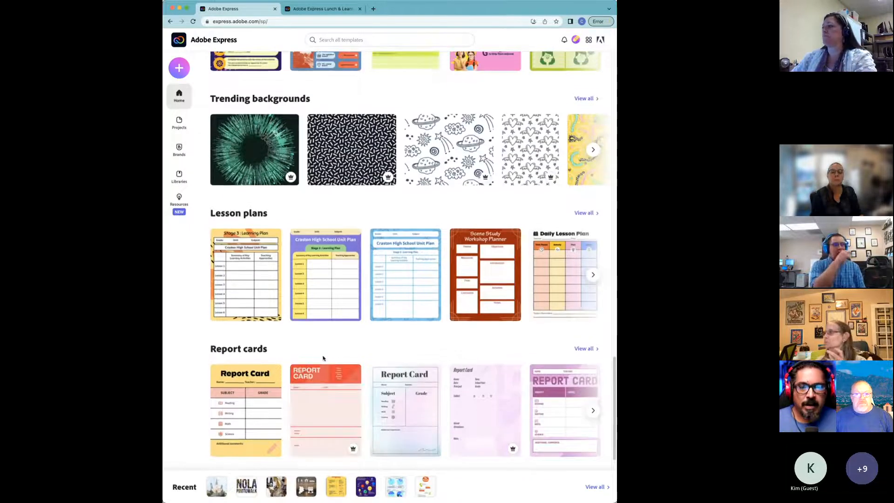
{"action": "scroll", "coordinate": [322, 354], "scroll_direction": "up", "scroll_amount": 1}
{"action": "scroll", "coordinate": [322, 350], "scroll_direction": "up", "scroll_amount": 20}
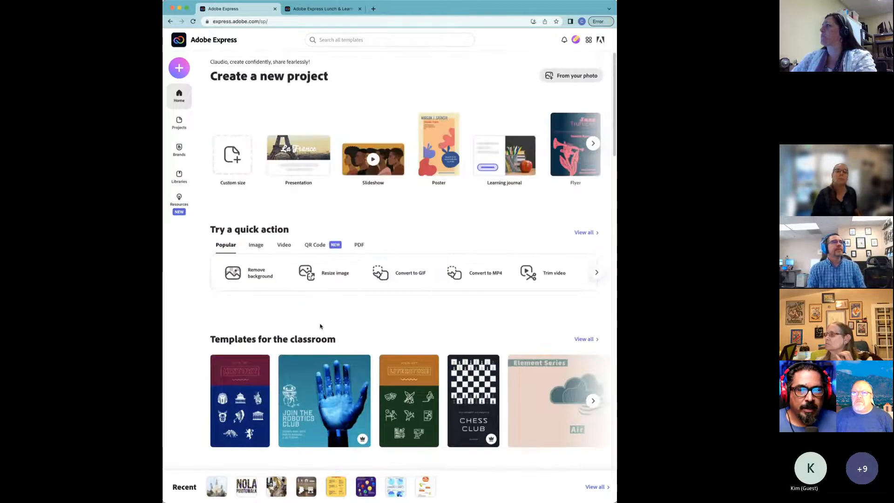
Step: Activate the 'Search all templates' box to show recommended categories like Flyers, Logos and Collages
{"action": "left_click", "coordinate": [372, 41]}
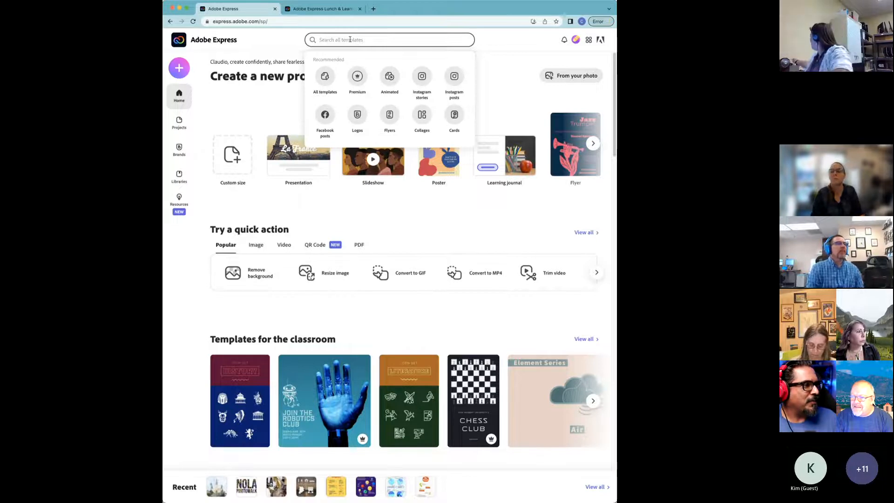
Step: Run a template search for 'history', listing 1,014 matching templates
{"action": "type", "text": "sc"}
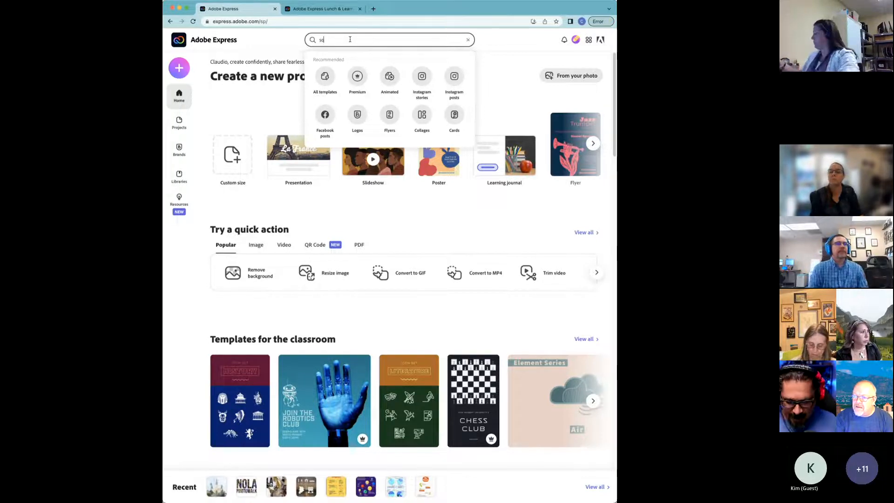
{"action": "key", "text": "BackSpace"}
{"action": "key", "text": "BackSpace"}
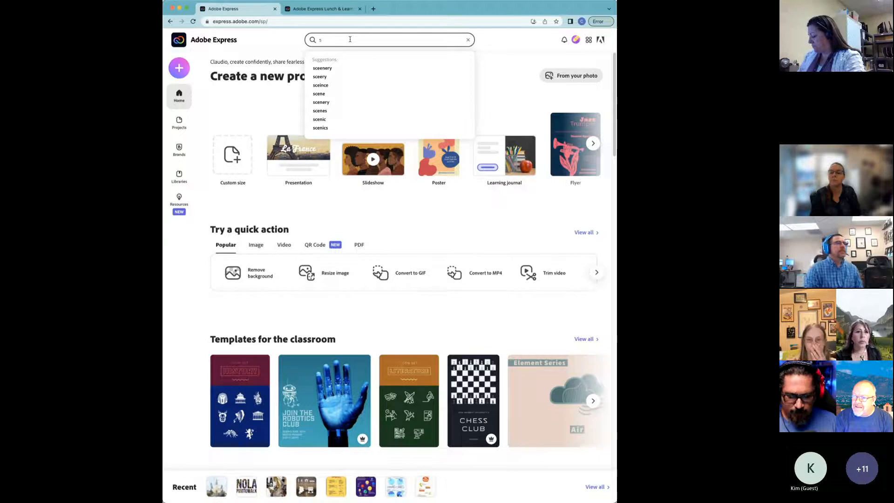
{"action": "type", "text": "oc"}
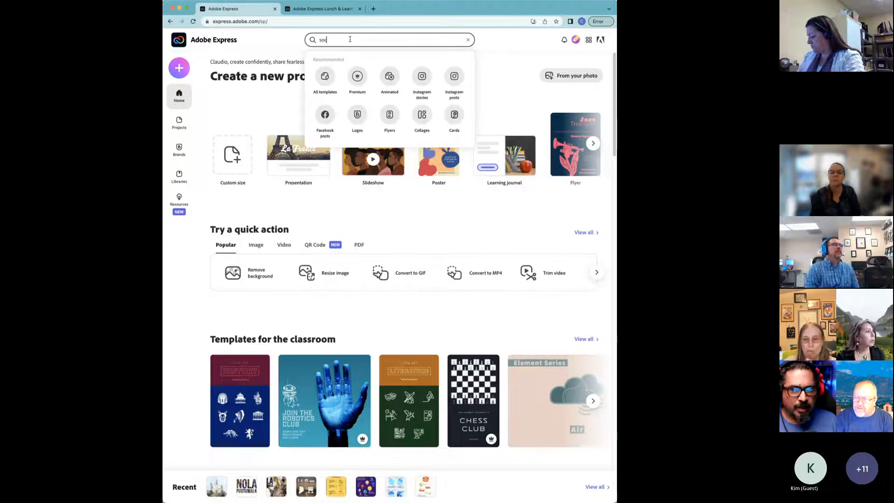
{"action": "key", "text": "BackSpace"}
{"action": "key", "text": "BackSpace"}
{"action": "key", "text": "BackSpace"}
{"action": "type", "text": "ho"}
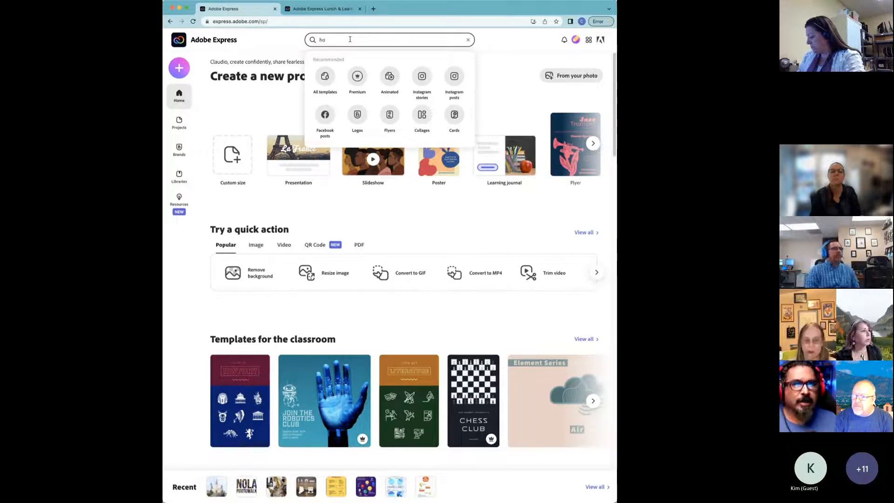
{"action": "type", "text": "story"}
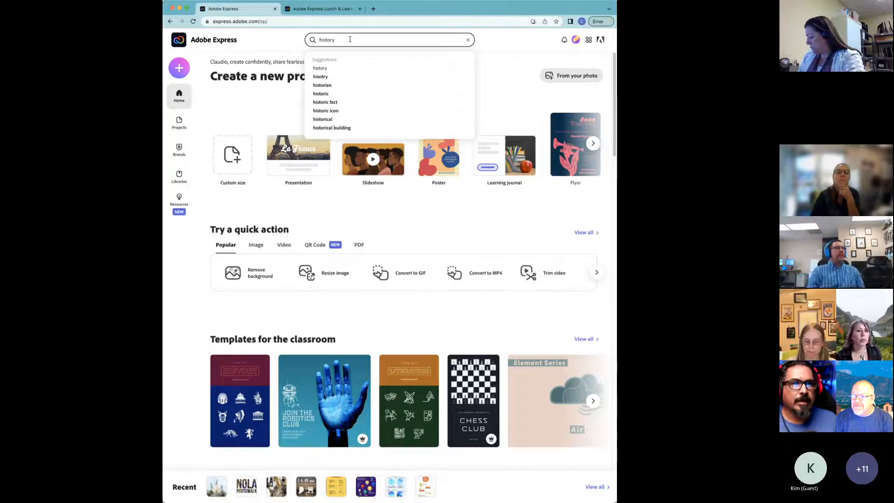
{"action": "key", "text": "Return"}
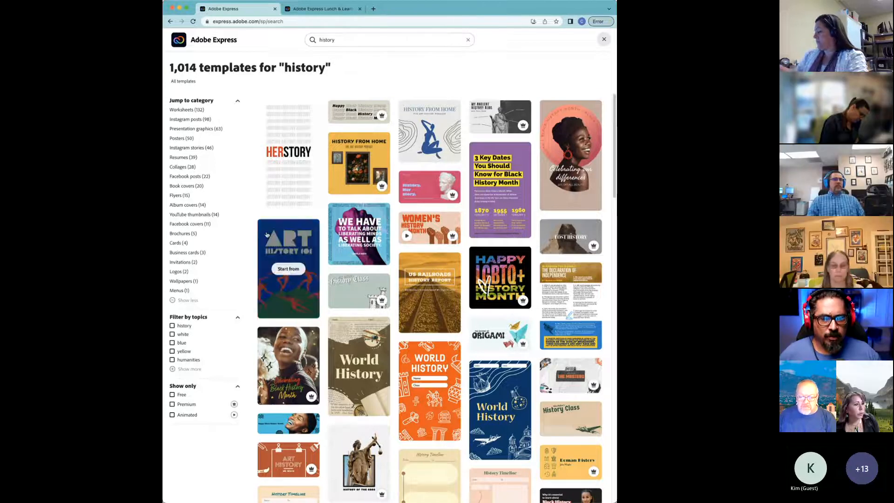
Step: Scroll down the history results grid until the Ruth Bader Ginsburg research poster appears
{"action": "scroll", "coordinate": [326, 238], "scroll_direction": "down", "scroll_amount": 3}
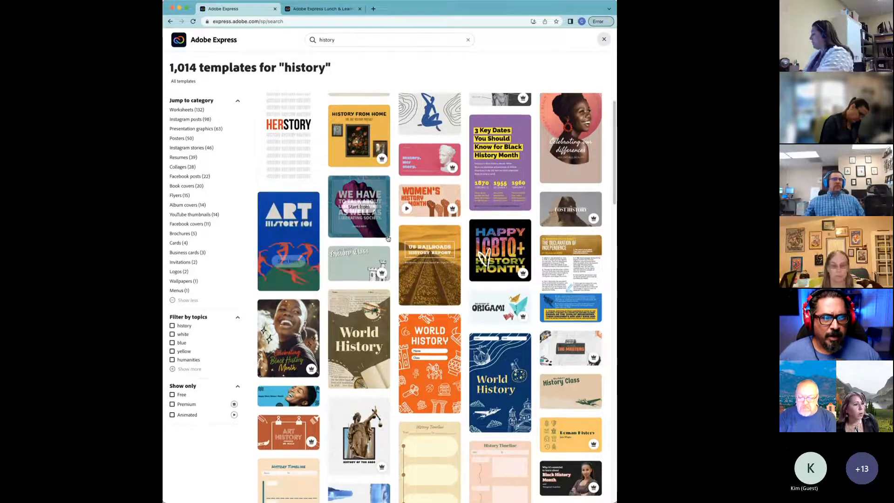
{"action": "scroll", "coordinate": [388, 237], "scroll_direction": "down", "scroll_amount": 5}
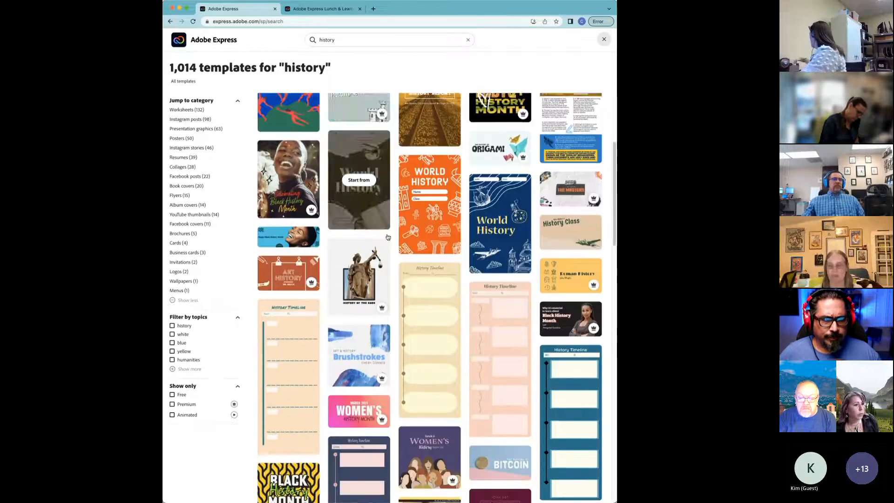
{"action": "scroll", "coordinate": [388, 236], "scroll_direction": "down", "scroll_amount": 9}
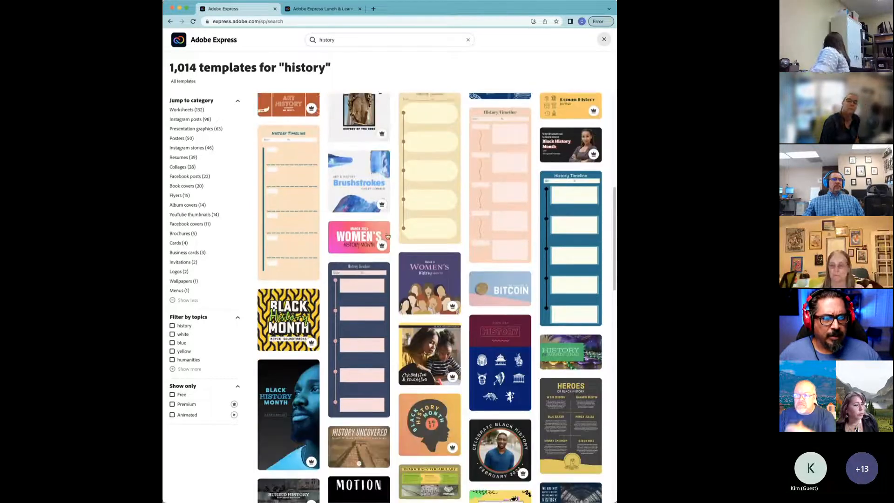
{"action": "scroll", "coordinate": [387, 236], "scroll_direction": "down", "scroll_amount": 4}
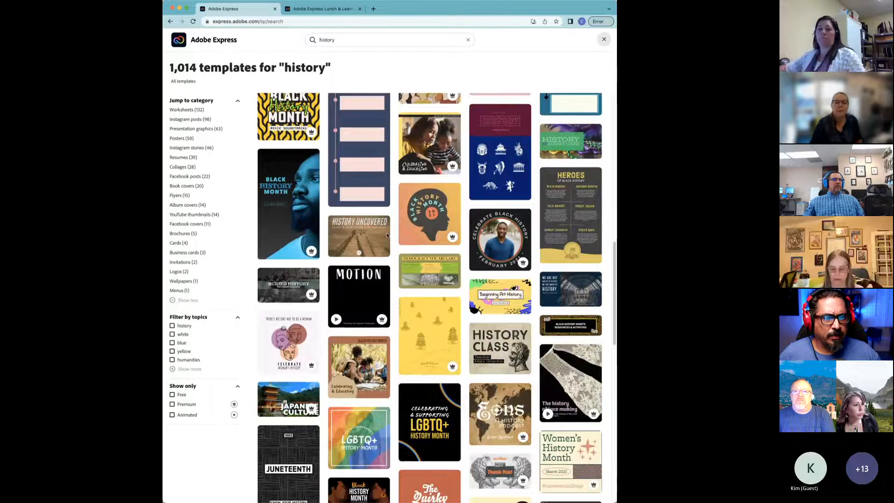
{"action": "scroll", "coordinate": [387, 235], "scroll_direction": "down", "scroll_amount": 3}
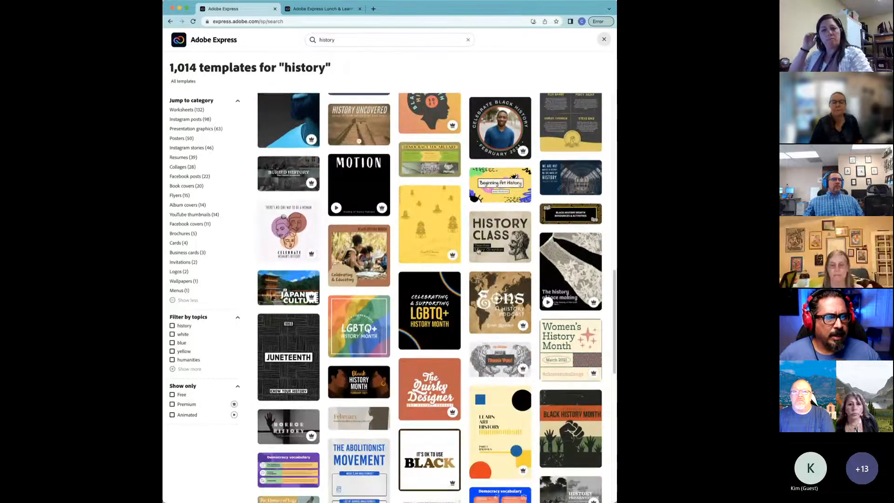
{"action": "scroll", "coordinate": [478, 250], "scroll_direction": "down", "scroll_amount": 5}
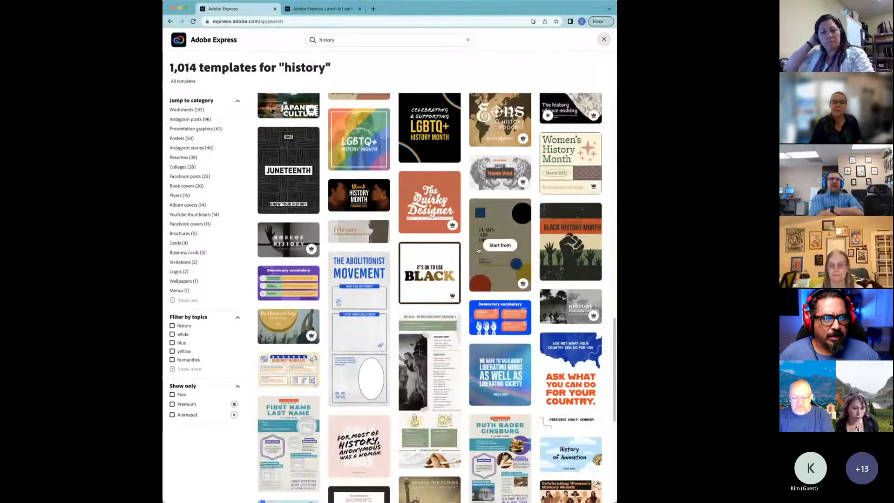
{"action": "scroll", "coordinate": [427, 353], "scroll_direction": "down", "scroll_amount": 1}
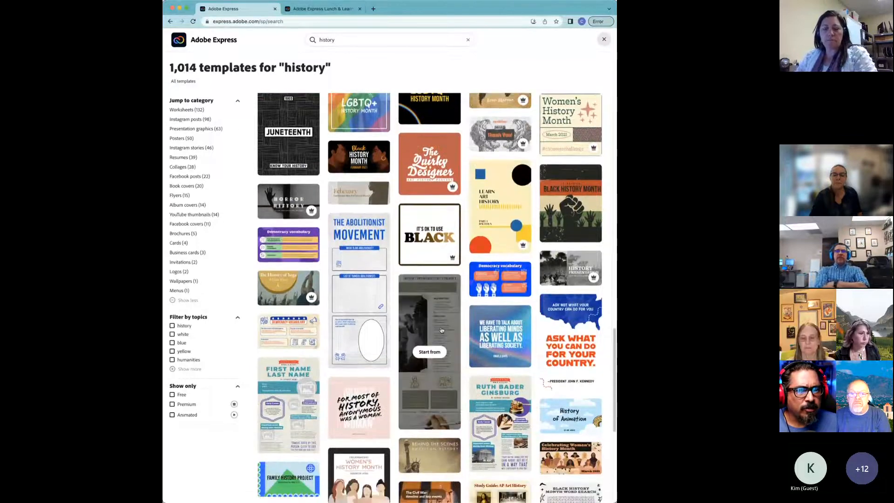
{"action": "scroll", "coordinate": [425, 355], "scroll_direction": "down", "scroll_amount": 4}
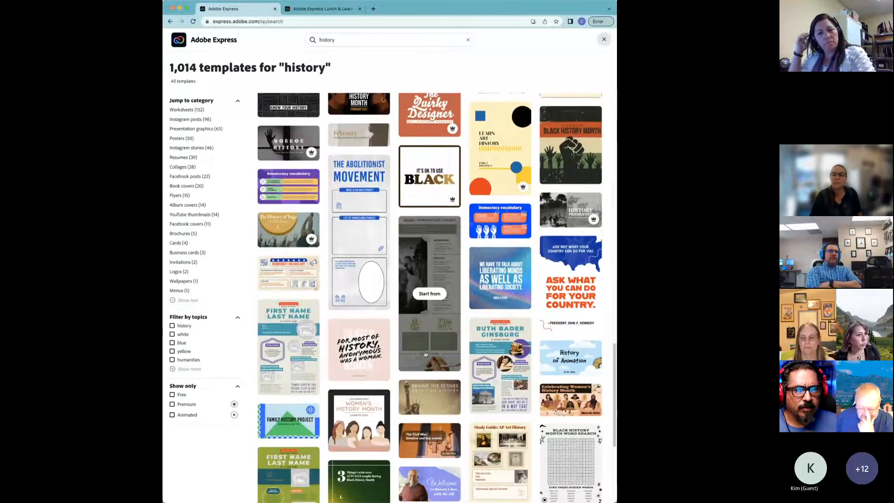
{"action": "scroll", "coordinate": [425, 353], "scroll_direction": "down", "scroll_amount": 2}
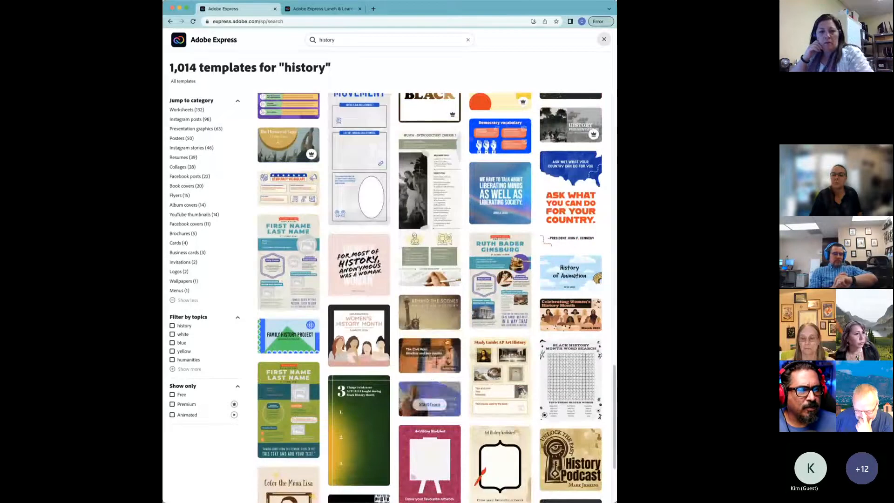
{"action": "scroll", "coordinate": [489, 306], "scroll_direction": "down", "scroll_amount": 2}
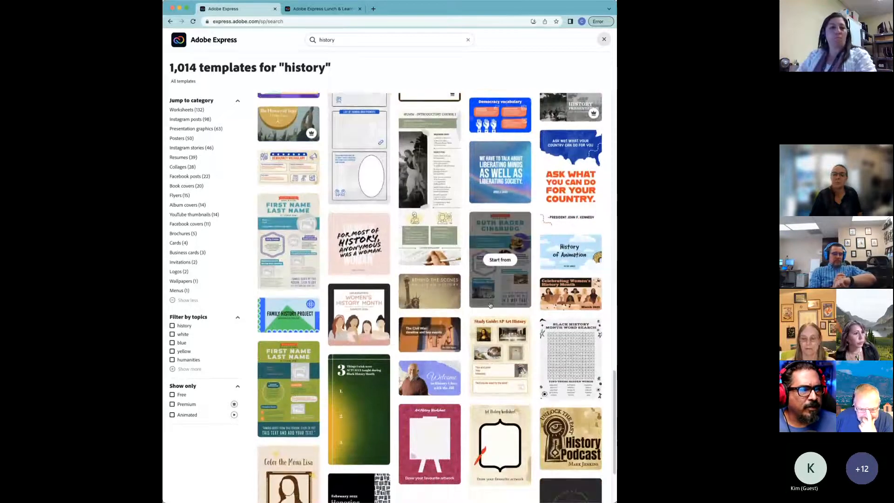
{"action": "scroll", "coordinate": [504, 279], "scroll_direction": "down", "scroll_amount": 1}
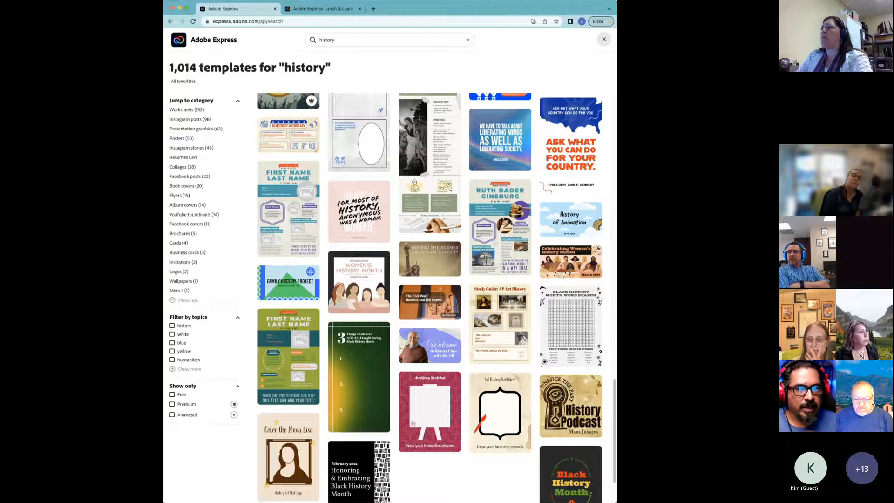
{"action": "mouse_move", "coordinate": [491, 243]}
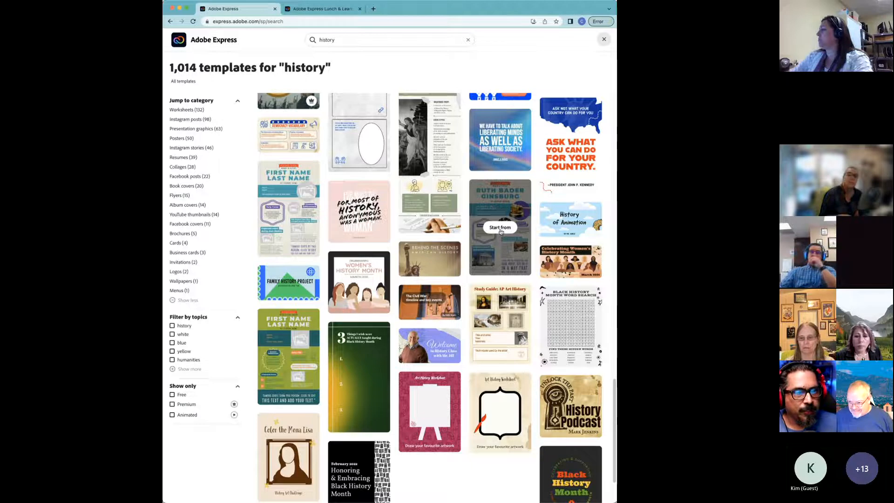
Step: Start a new project from the Ruth Bader Ginsburg research report template and close the Text panel
{"action": "left_click", "coordinate": [500, 231]}
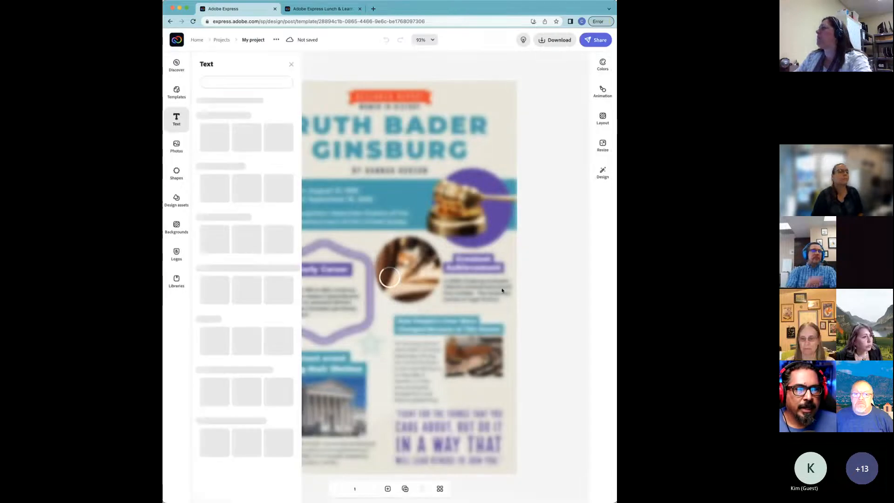
{"action": "left_click", "coordinate": [291, 65]}
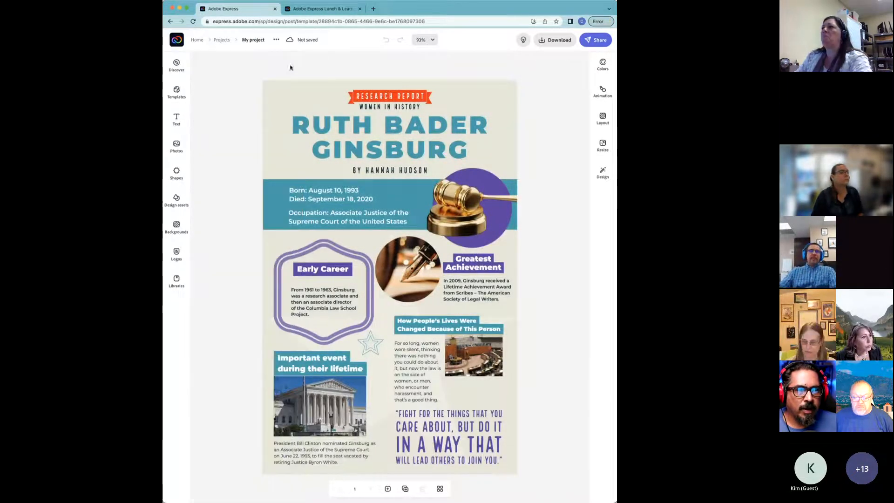
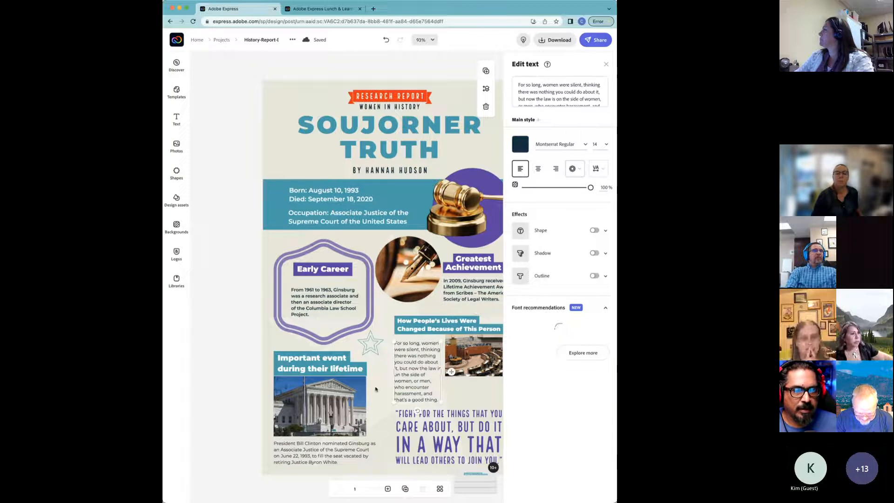
Step: Replace the template byline with 'by' plus the student author's name and Jr., fixing the first-name typo
{"action": "left_click", "coordinate": [328, 462]}
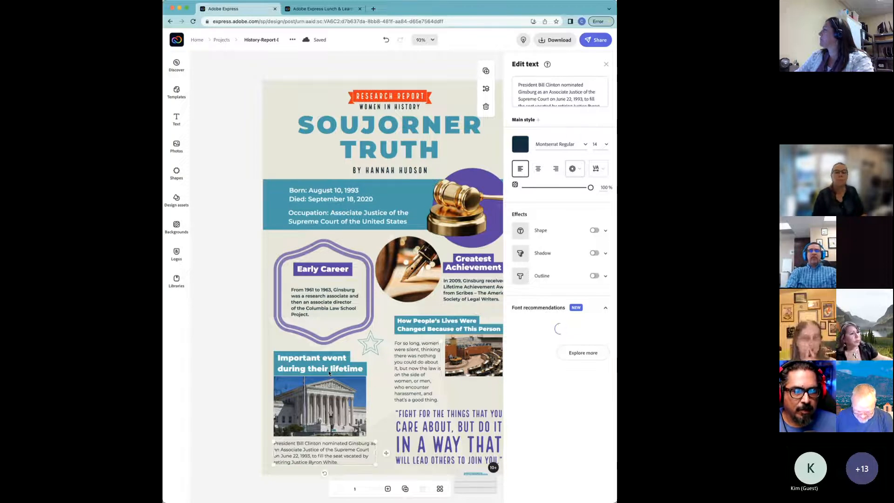
{"action": "left_click", "coordinate": [340, 281]}
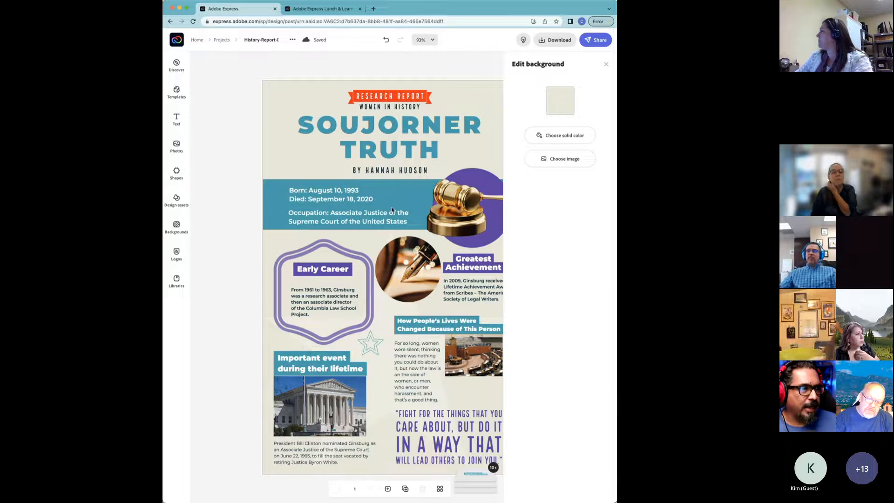
{"action": "left_click", "coordinate": [391, 170]}
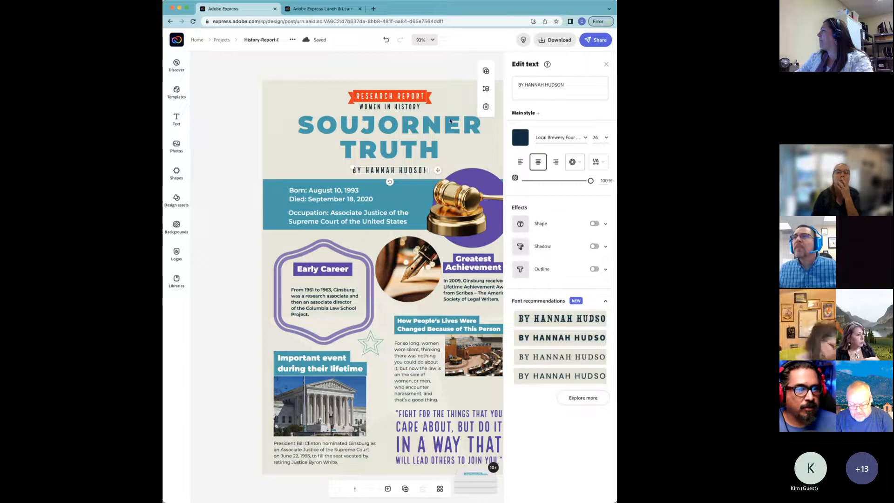
{"action": "mouse_move", "coordinate": [525, 85]}
{"action": "left_mouse_down"}
{"action": "mouse_move", "coordinate": [559, 89]}
{"action": "mouse_move", "coordinate": [590, 72]}
{"action": "mouse_move", "coordinate": [519, 83]}
{"action": "left_mouse_up"}
{"action": "key", "text": "BackSpace"}
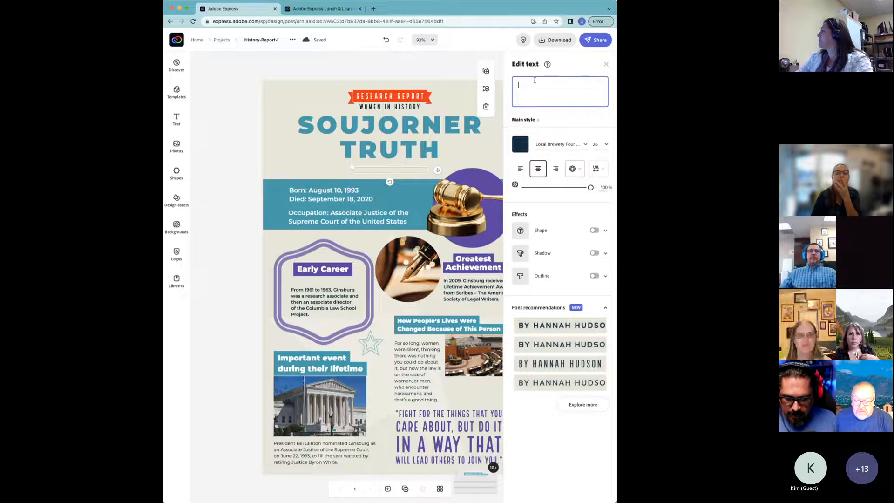
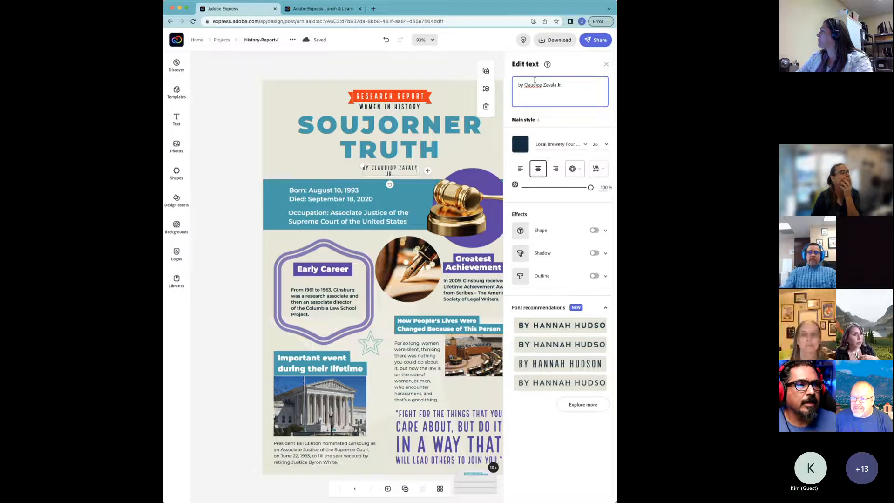
{"action": "key", "text": "Left"}
{"action": "key", "text": "Left"}
{"action": "key", "text": "Left"}
{"action": "key", "text": "Left"}
{"action": "key", "text": "Left"}
{"action": "key", "text": "Left"}
{"action": "key", "text": "Left"}
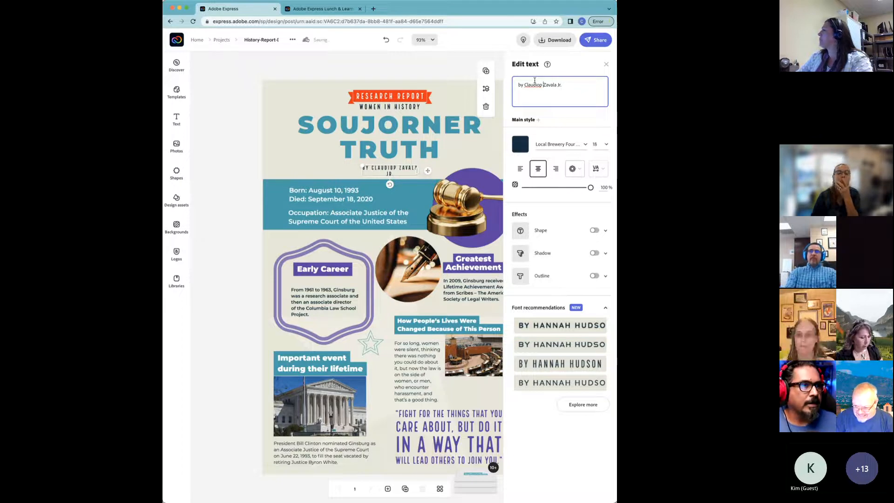
{"action": "key", "text": "BackSpace"}
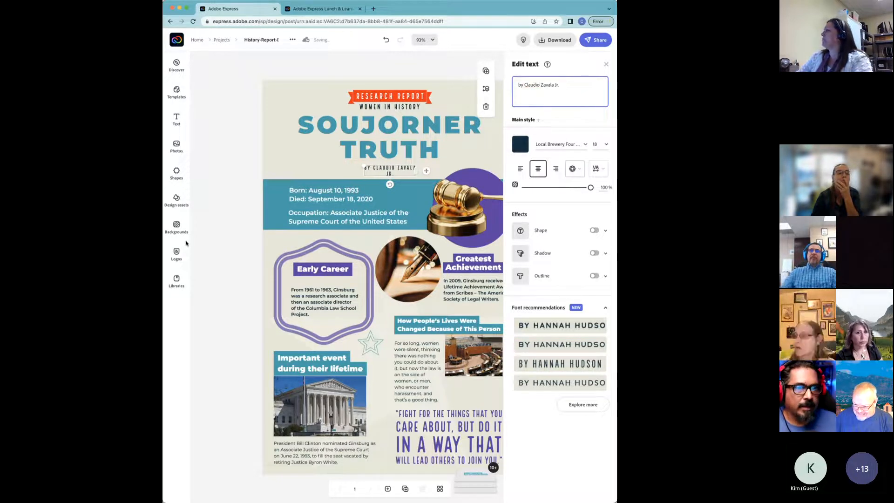
{"action": "left_click", "coordinate": [244, 252]}
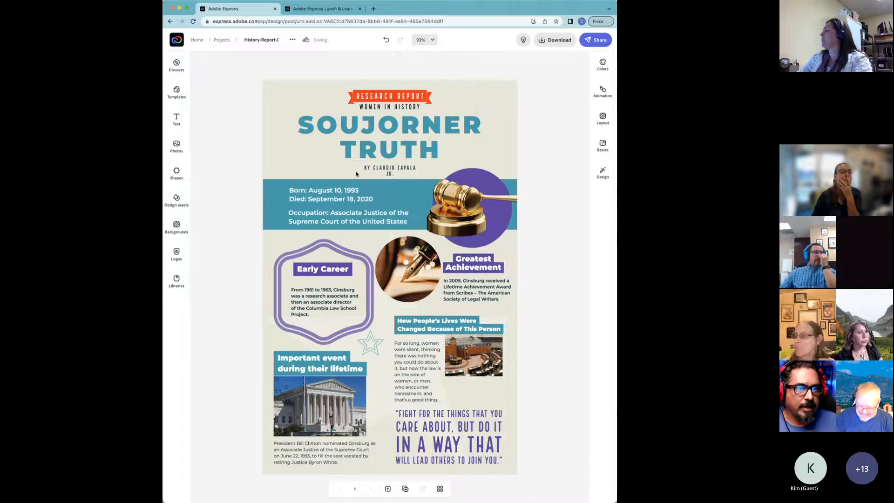
{"action": "left_click", "coordinate": [375, 166]}
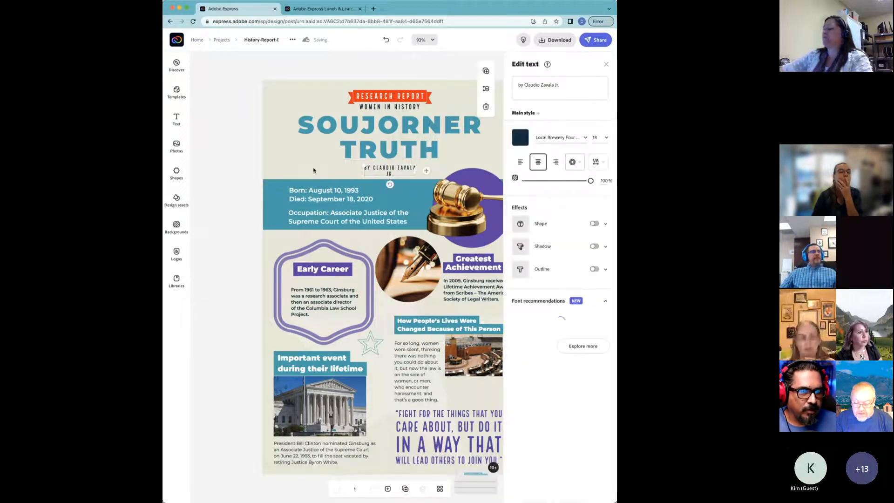
{"action": "left_click", "coordinate": [228, 201]}
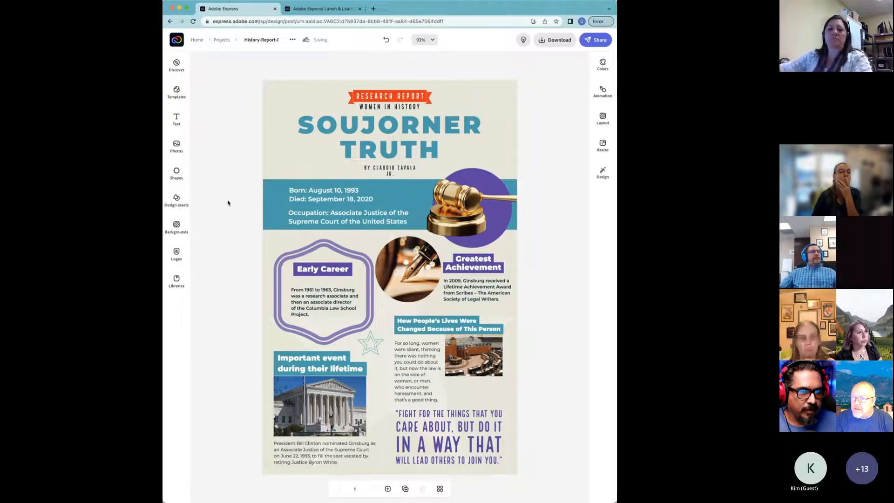
{"action": "left_click", "coordinate": [392, 171]}
{"action": "left_click", "coordinate": [247, 173]}
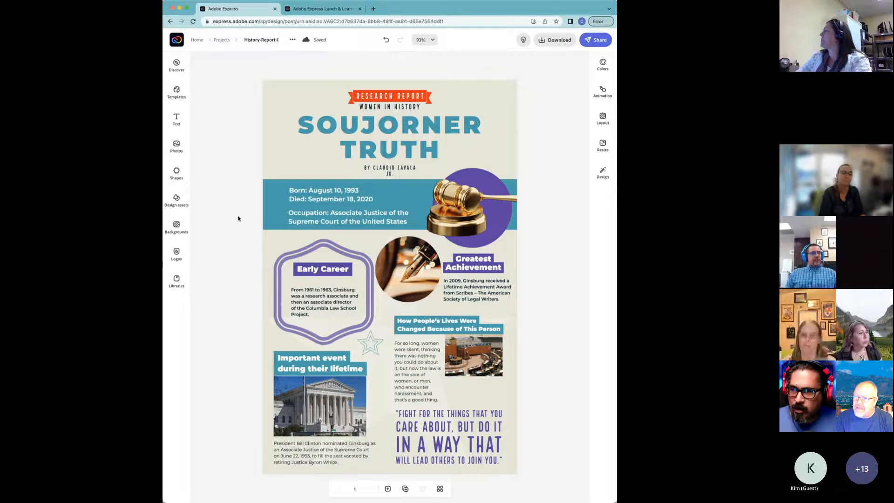
{"action": "key", "text": "super+equal"}
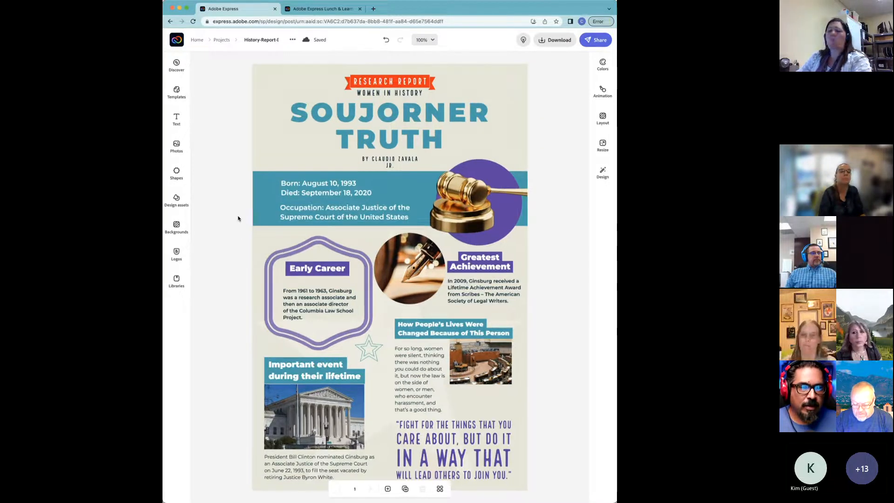
{"action": "key", "text": "super+equal"}
{"action": "key", "text": "super+equal"}
{"action": "key", "text": "super+equal"}
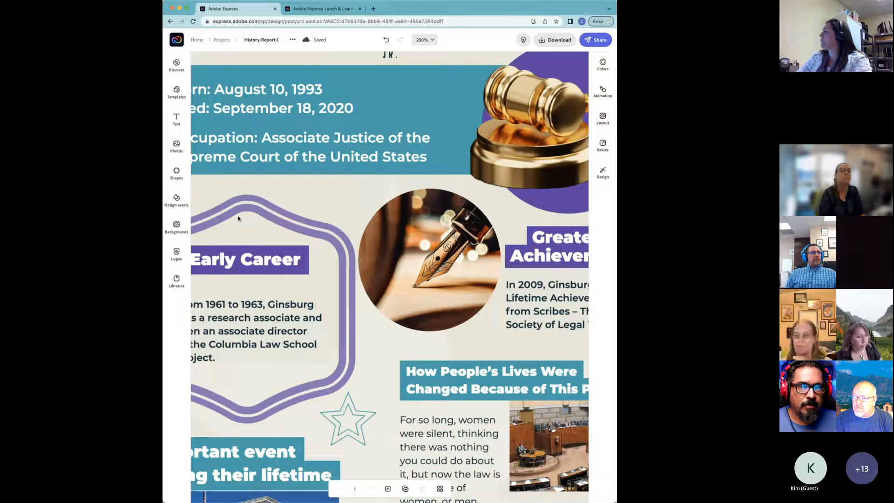
{"action": "key", "text": "super+equal"}
{"action": "key", "text": "super+minus"}
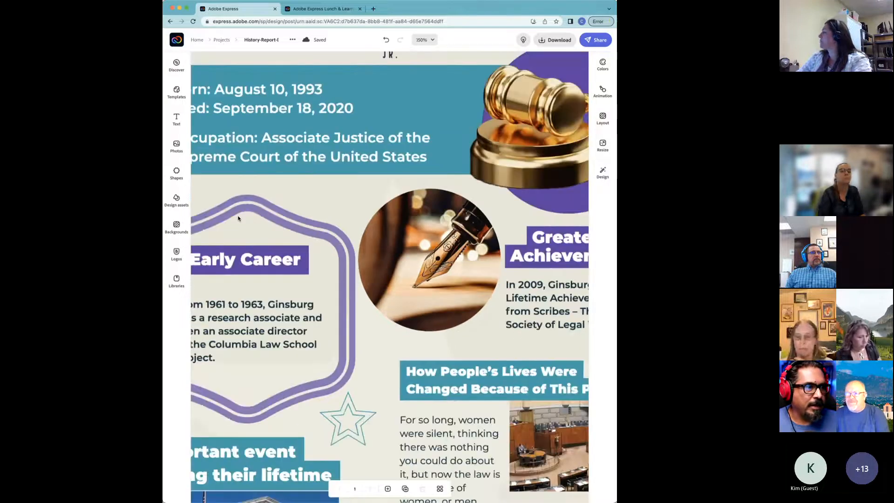
{"action": "key", "text": "super+minus"}
{"action": "key", "text": "super+minus"}
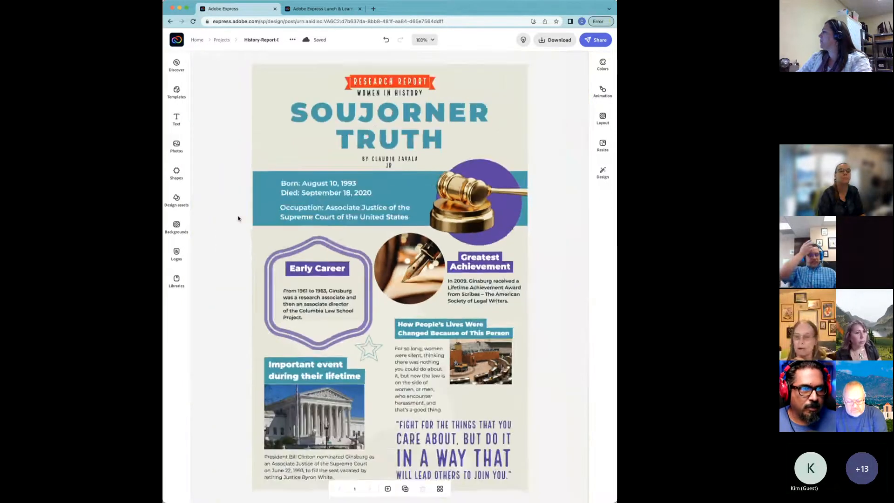
{"action": "key", "text": "super+equal"}
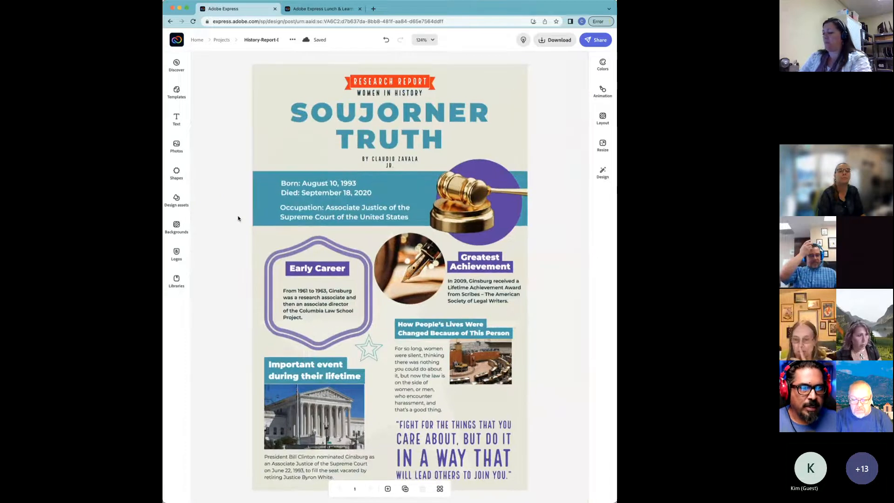
{"action": "key", "text": "super+equal"}
{"action": "key", "text": "super+equal"}
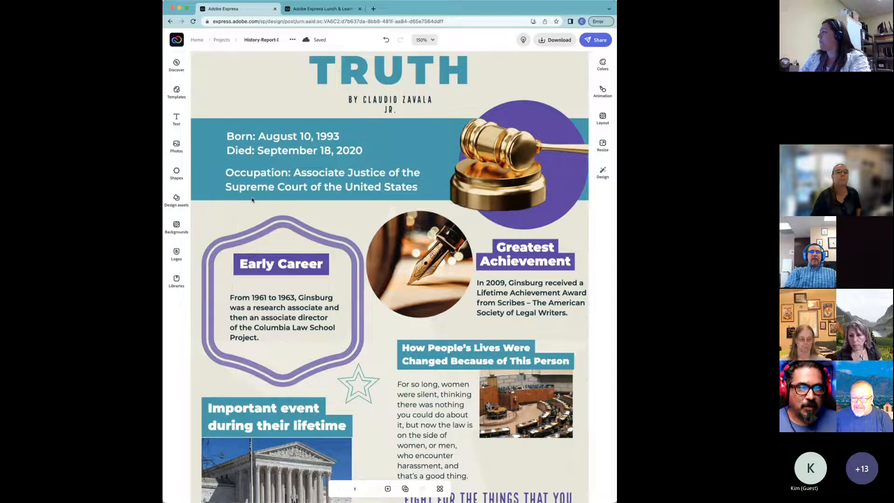
{"action": "scroll", "coordinate": [262, 177], "scroll_direction": "up", "scroll_amount": 3}
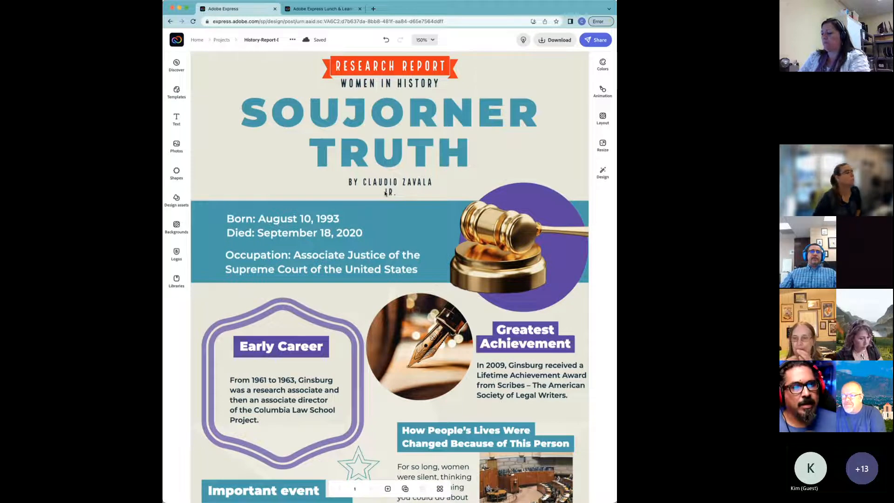
Step: Widen the byline box onto one line, centre it under the TRUTH title, then zoom out to 100%
{"action": "left_click", "coordinate": [425, 188]}
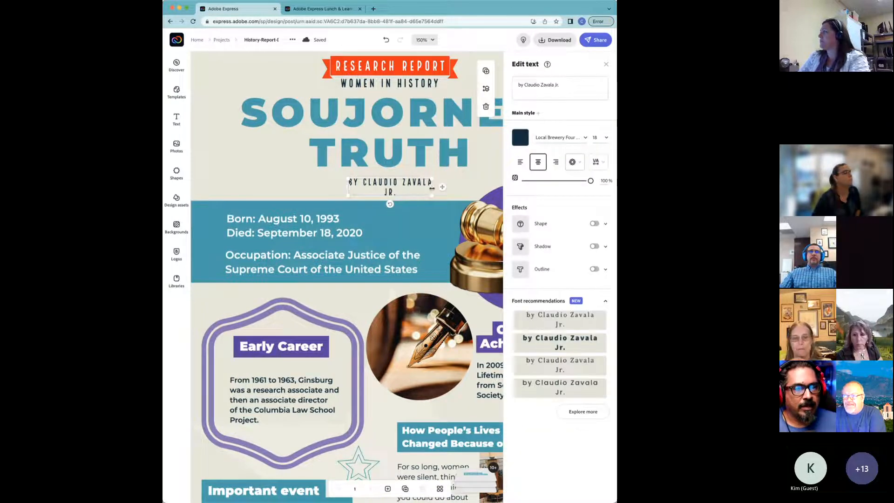
{"action": "left_click_drag", "start_coordinate": [432, 188], "coordinate": [453, 189]}
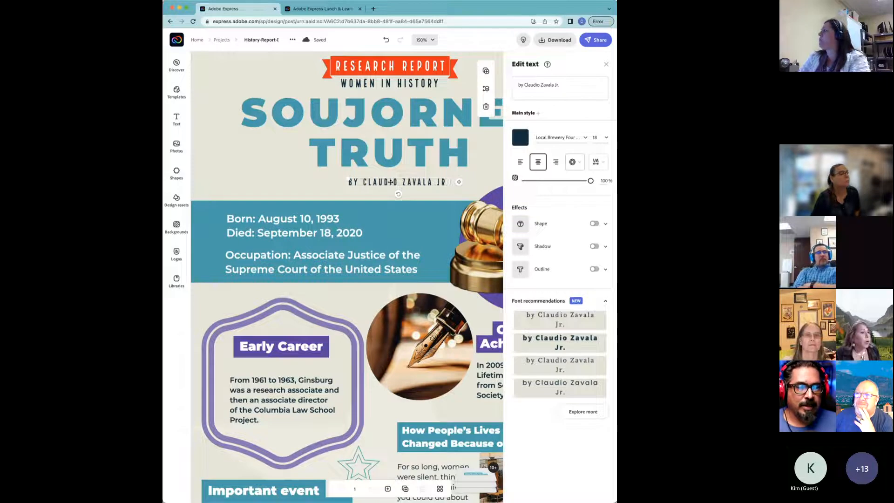
{"action": "left_click_drag", "start_coordinate": [390, 182], "coordinate": [380, 182]}
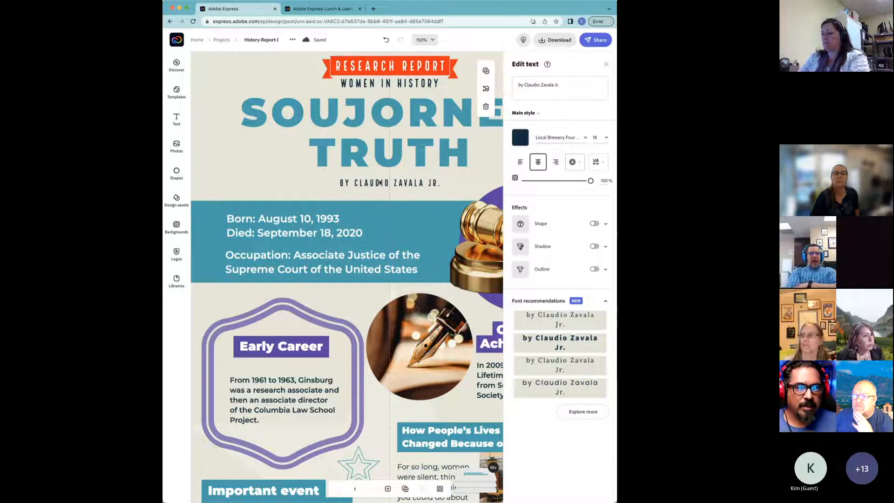
{"action": "left_click_drag", "start_coordinate": [378, 182], "coordinate": [377, 181]}
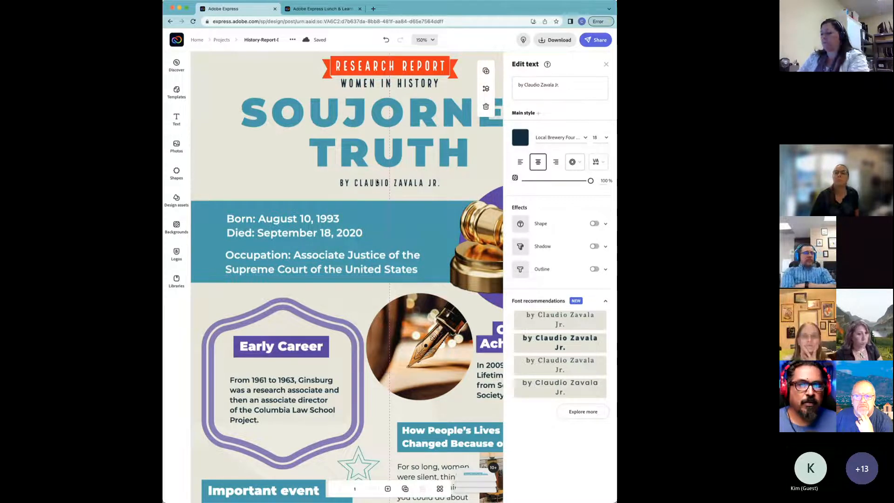
{"action": "left_click_drag", "start_coordinate": [376, 182], "coordinate": [376, 182]}
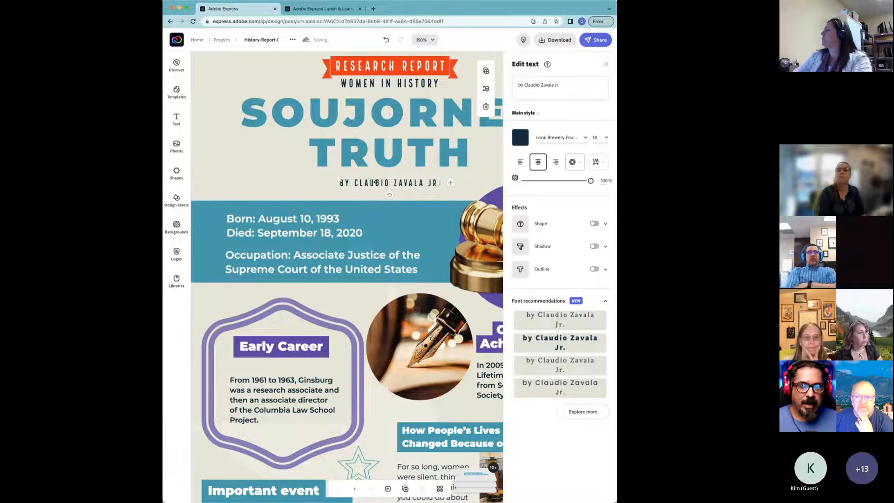
{"action": "key", "text": "super+minus"}
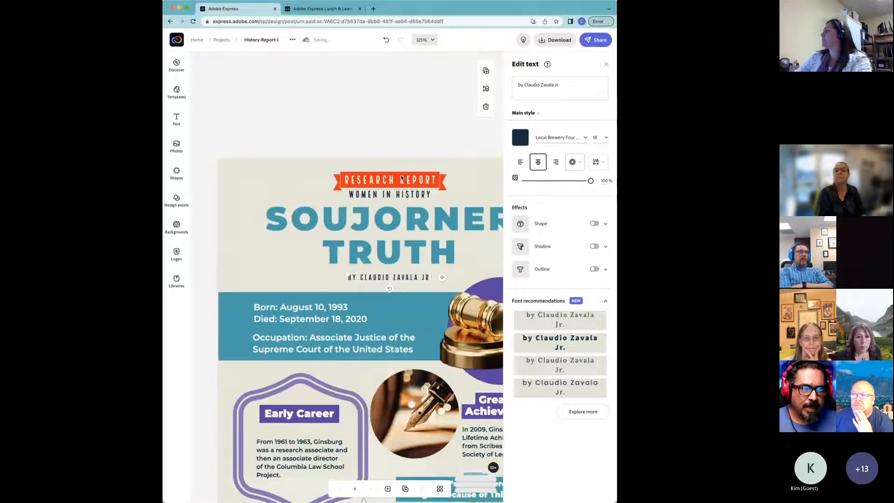
{"action": "key", "text": "super+minus"}
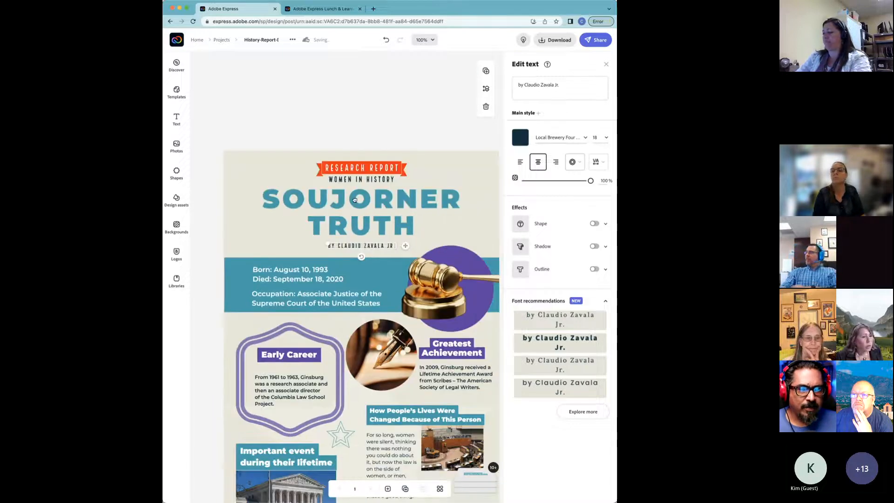
{"action": "scroll", "coordinate": [354, 200], "scroll_direction": "down", "scroll_amount": 5}
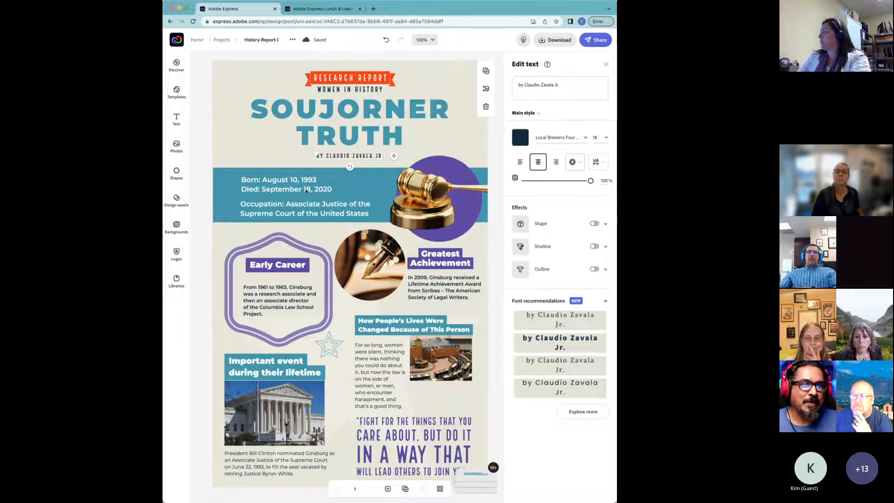
{"action": "left_click", "coordinate": [304, 191]}
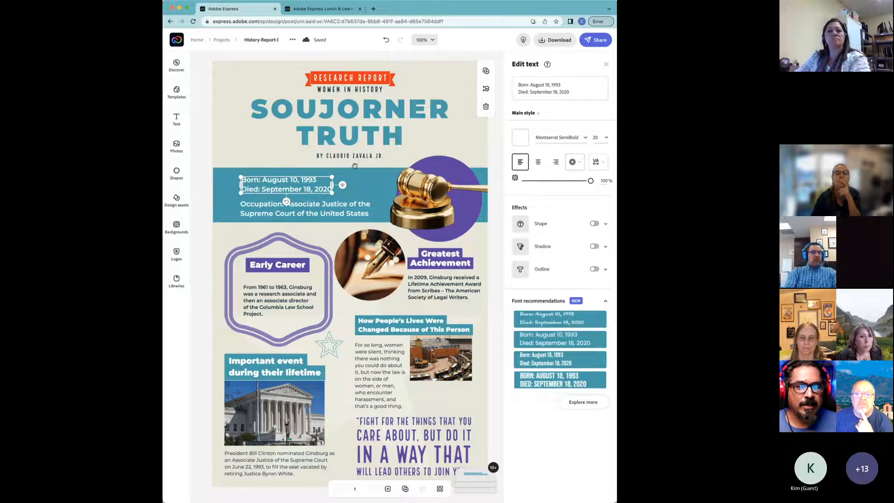
{"action": "left_click_drag", "start_coordinate": [354, 166], "coordinate": [375, 168]}
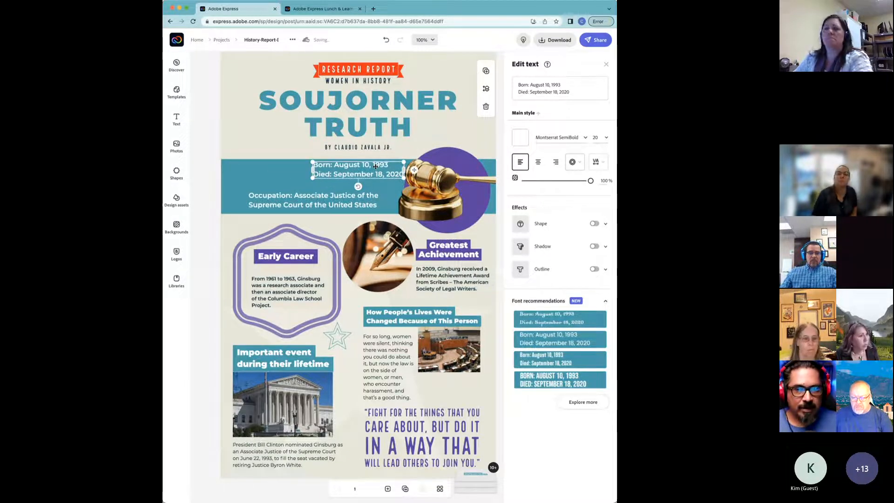
{"action": "key", "text": "super+z"}
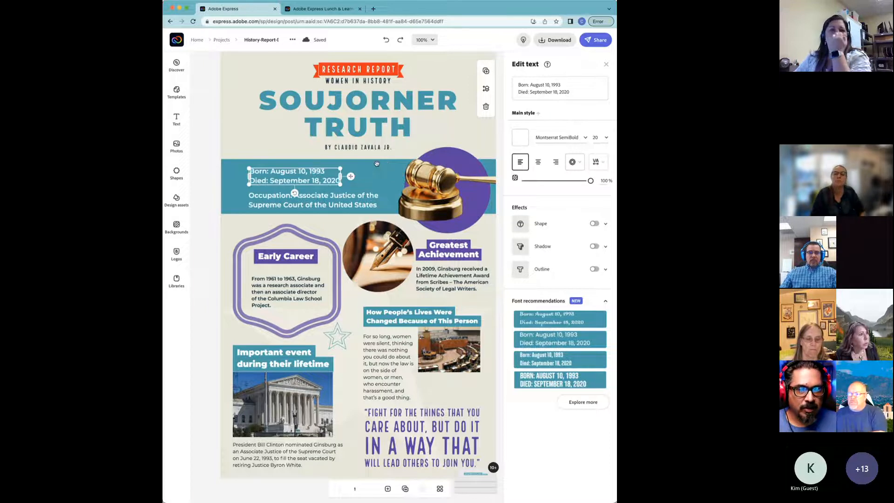
{"action": "scroll", "coordinate": [376, 164], "scroll_direction": "down", "scroll_amount": 5}
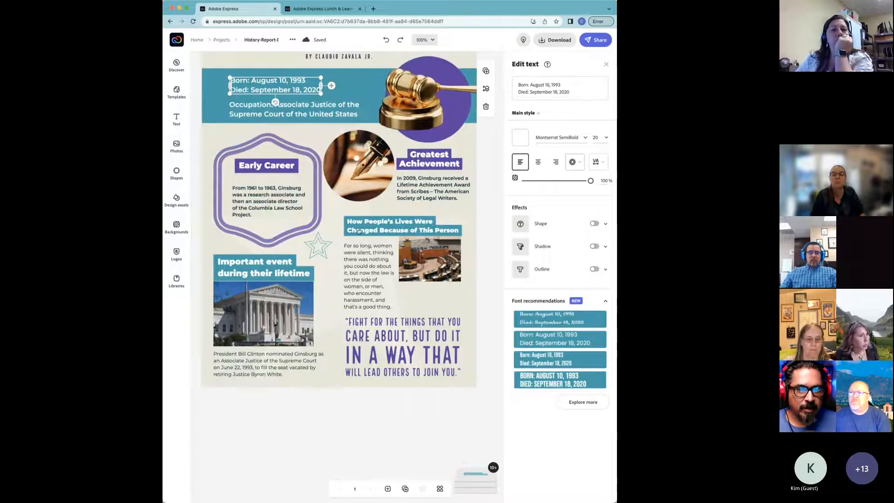
{"action": "scroll", "coordinate": [360, 214], "scroll_direction": "down", "scroll_amount": 3}
{"action": "scroll", "coordinate": [360, 228], "scroll_direction": "up", "scroll_amount": 7}
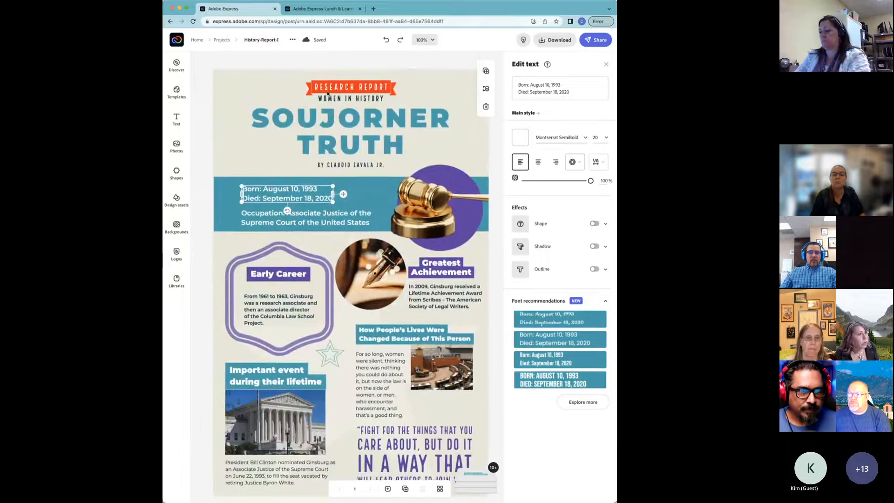
{"action": "left_click", "coordinate": [335, 59]}
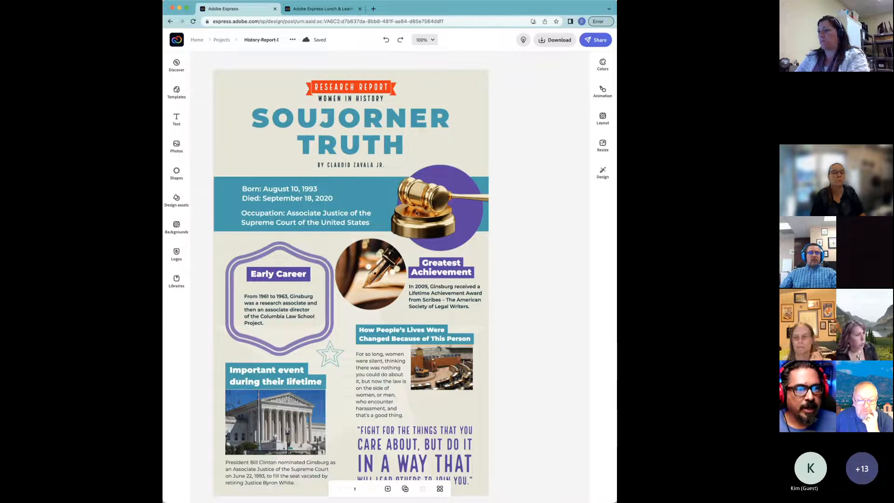
Step: Delete the gavel photo from the dates banner, keeping the plain purple circle
{"action": "left_click", "coordinate": [433, 202]}
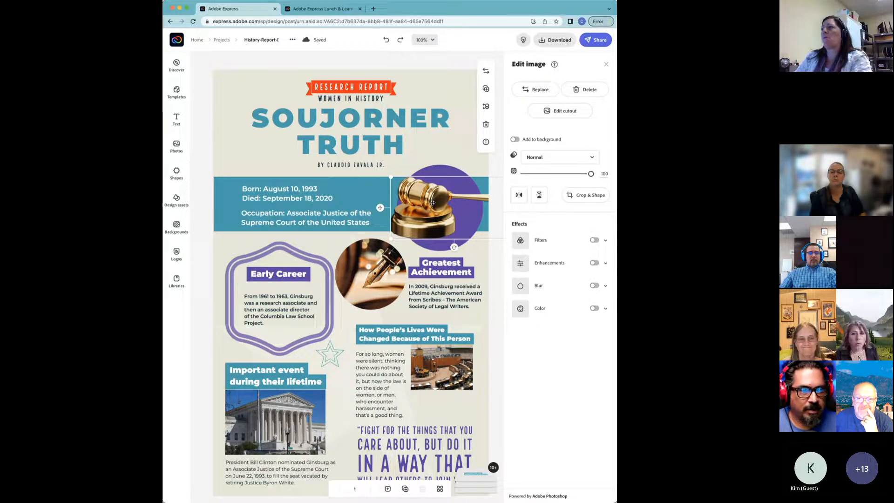
{"action": "key", "text": "Delete"}
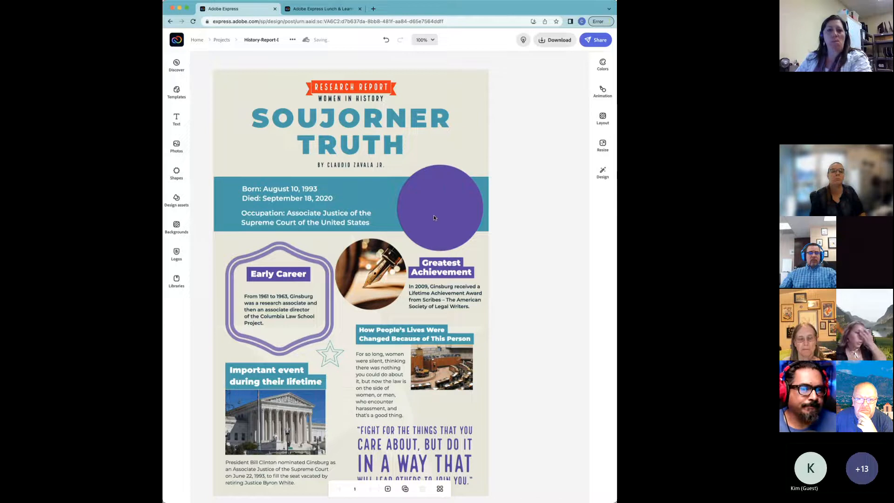
{"action": "left_click", "coordinate": [430, 209]}
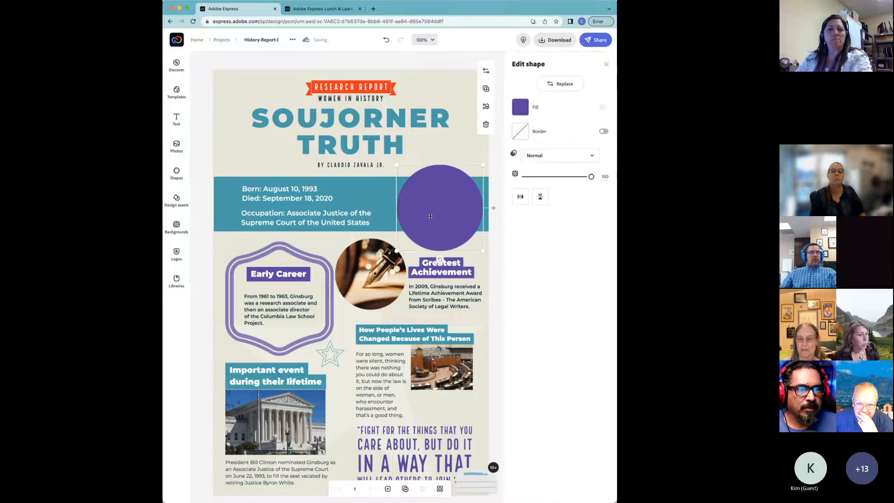
{"action": "left_click", "coordinate": [442, 68]}
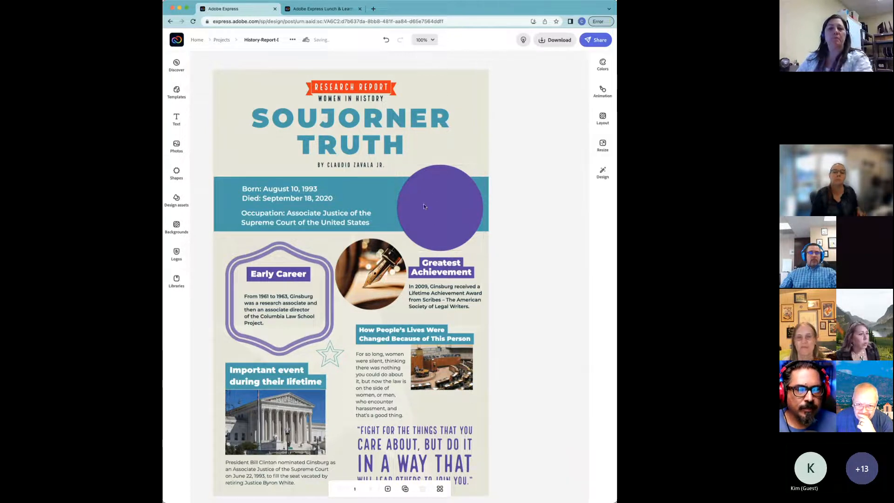
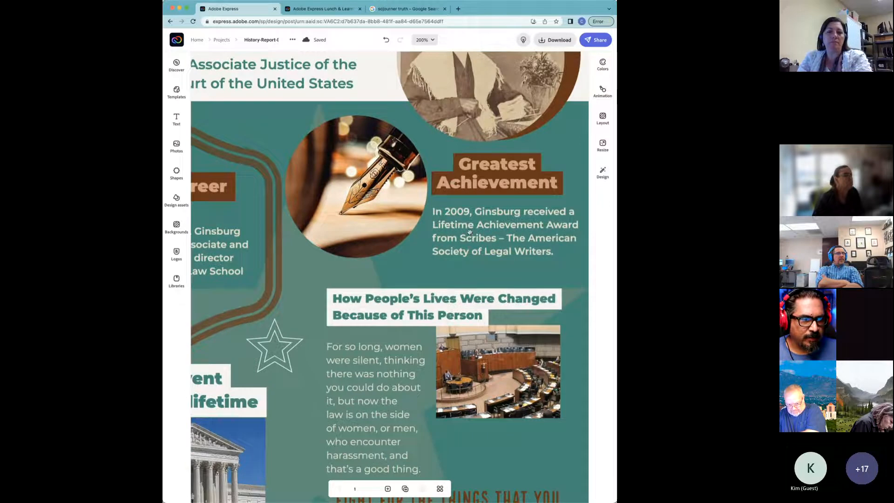
Step: Open the 'In 2009, Ginsburg received…' achievement paragraph (Montserrat SemiBold 14) for text editing
{"action": "scroll", "coordinate": [470, 232], "scroll_direction": "right", "scroll_amount": 3}
{"action": "left_click", "coordinate": [448, 227]}
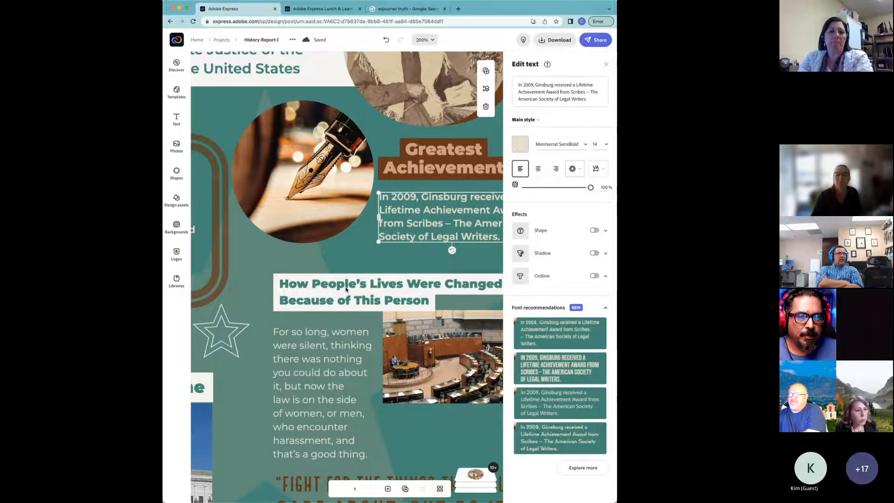
Step: Give the achievement paragraph a white background shape, after trying orange first
{"action": "left_click_drag", "start_coordinate": [350, 286], "coordinate": [318, 276]}
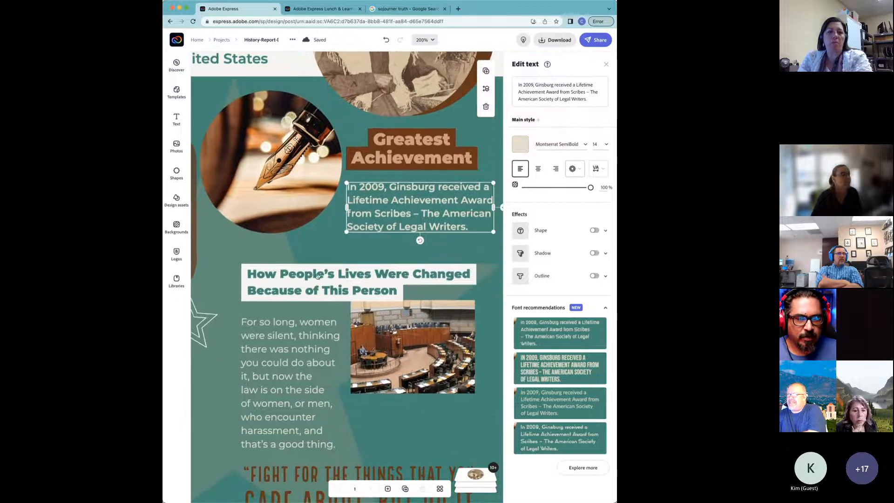
{"action": "left_click", "coordinate": [319, 277]}
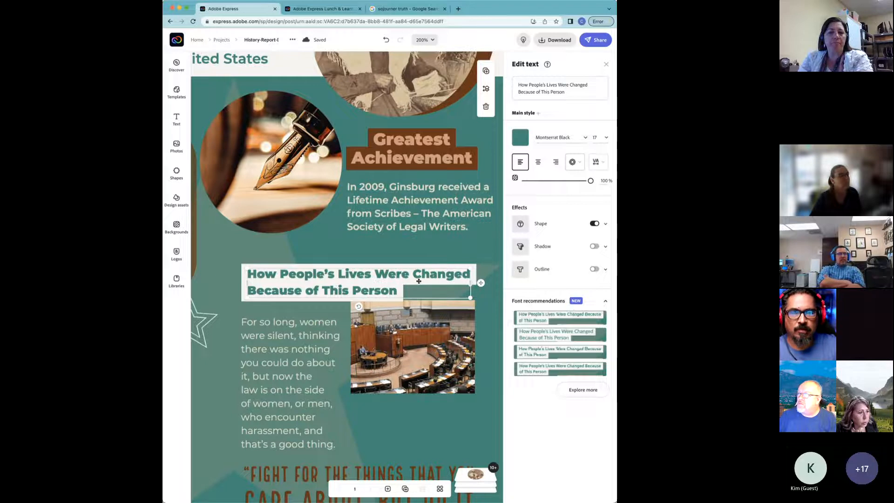
{"action": "left_click", "coordinate": [435, 227]}
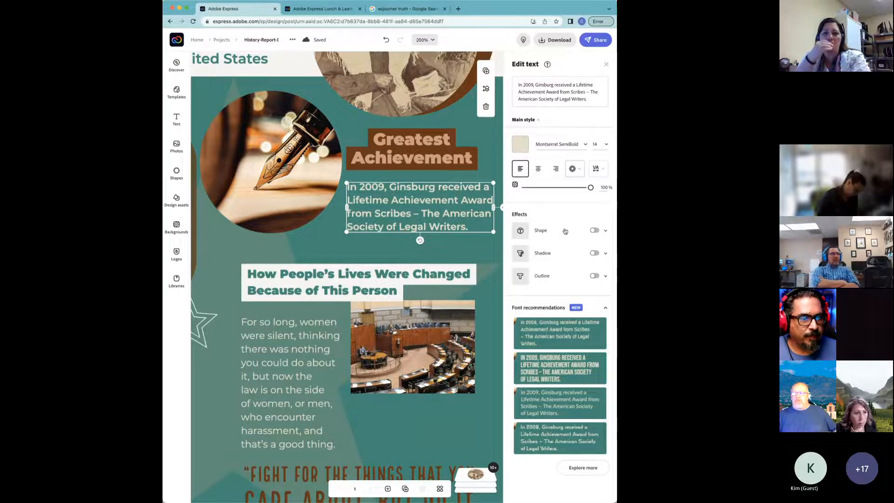
{"action": "left_click", "coordinate": [594, 231]}
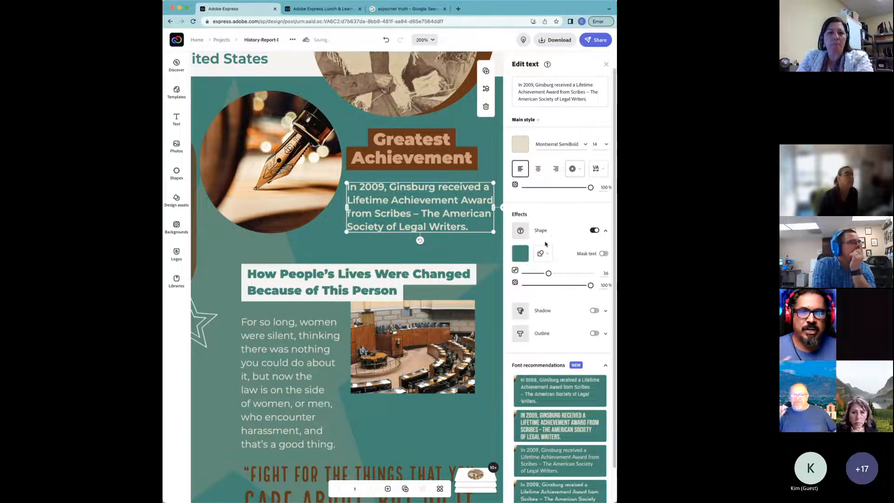
{"action": "left_click", "coordinate": [521, 254]}
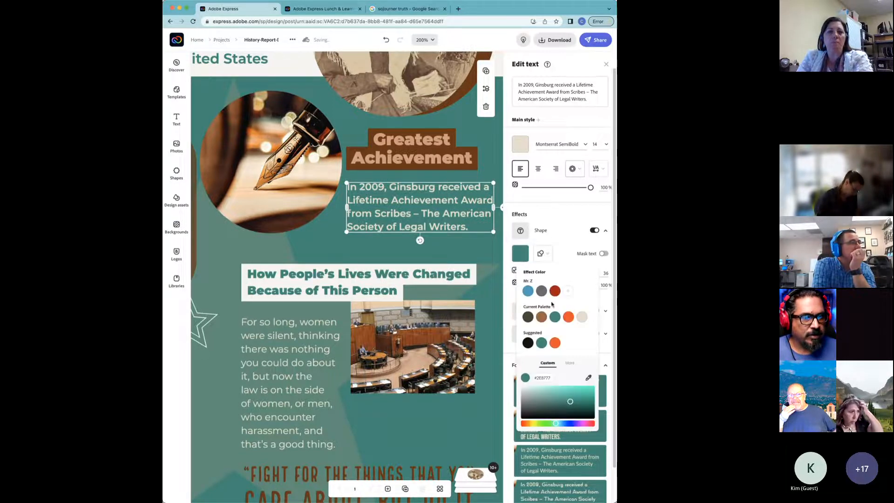
{"action": "left_click", "coordinate": [568, 318]}
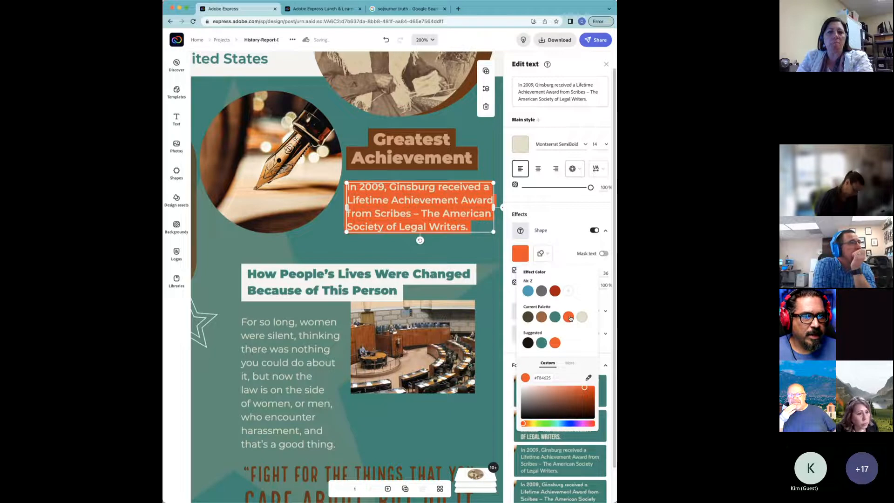
{"action": "left_click", "coordinate": [596, 230]}
{"action": "left_click", "coordinate": [595, 230]}
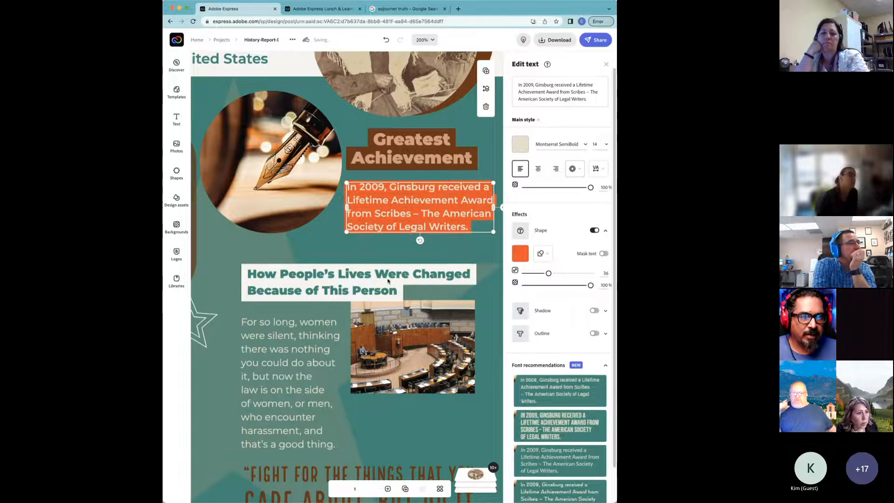
{"action": "left_click", "coordinate": [521, 255]}
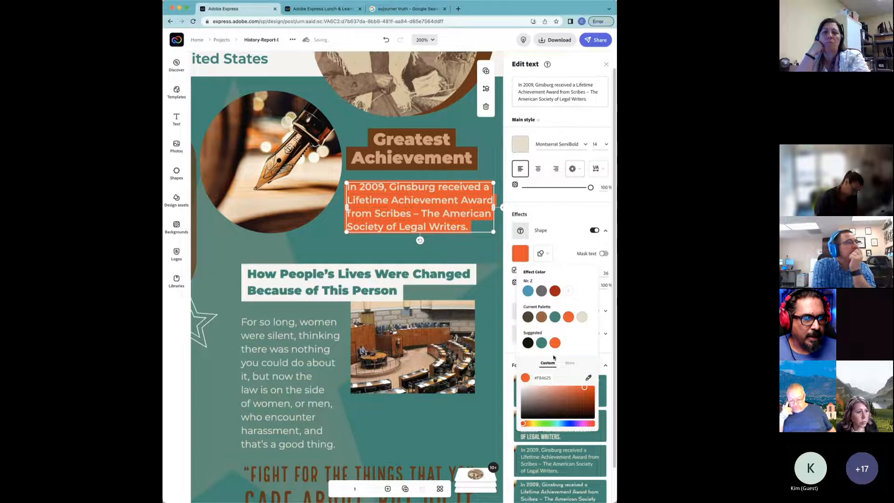
{"action": "left_click", "coordinate": [565, 365]}
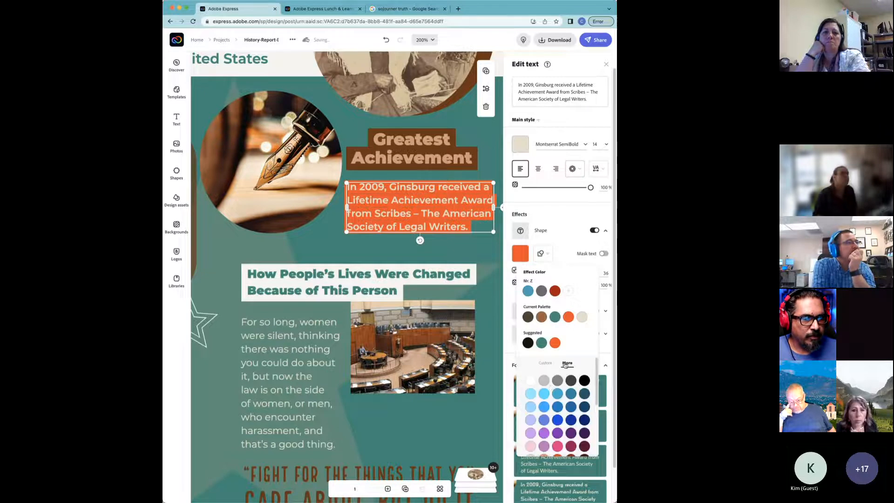
{"action": "left_click", "coordinate": [531, 379]}
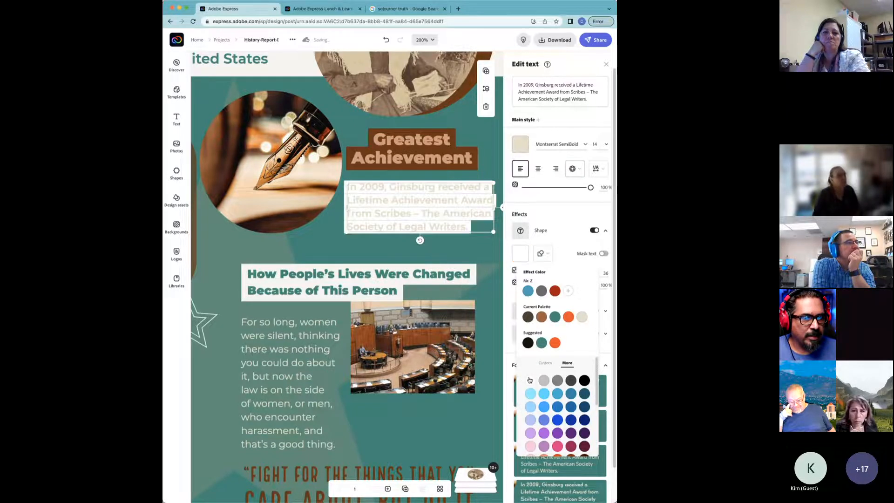
Step: Change the achievement paragraph's text colour to teal #2E8777
{"action": "left_click", "coordinate": [521, 145]}
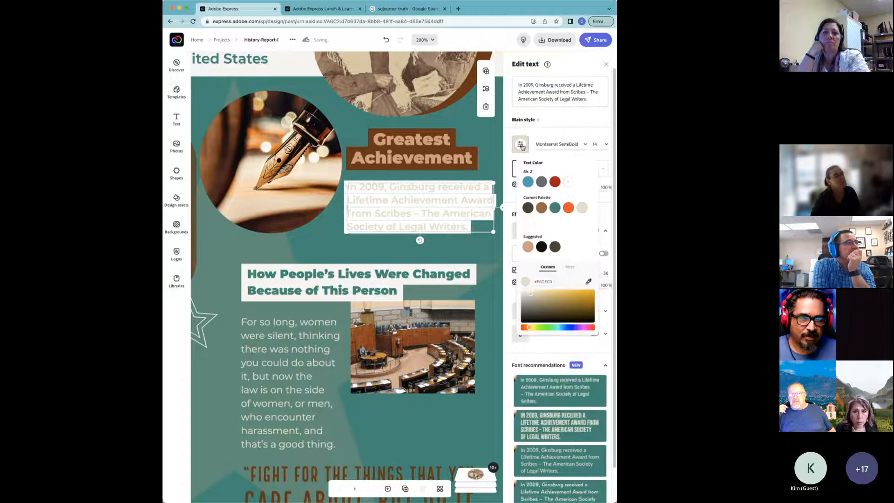
{"action": "left_click", "coordinate": [555, 208]}
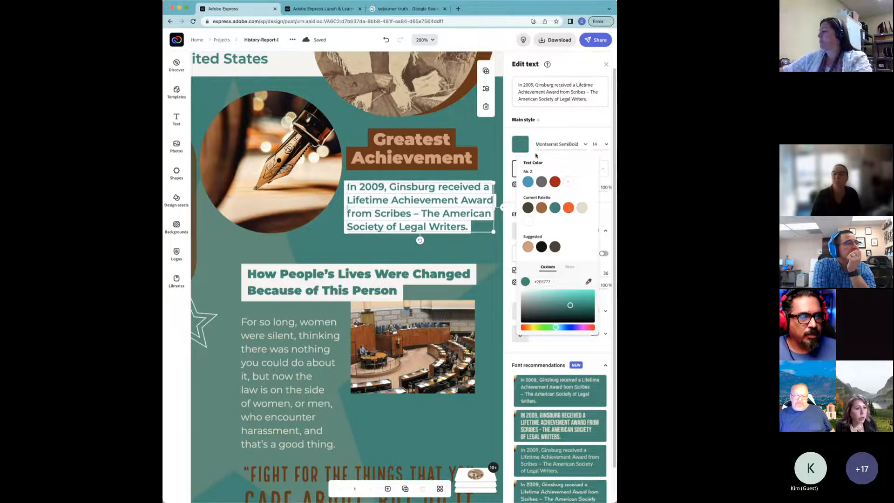
{"action": "left_click", "coordinate": [536, 155]}
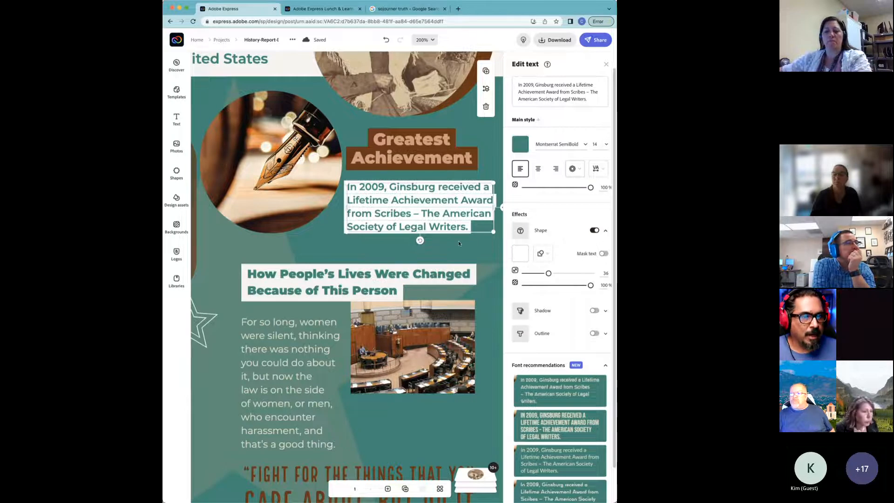
Step: Try pill, ribbon and notched-banner background shapes on the 'How People's Lives Were Changed' heading
{"action": "left_click", "coordinate": [359, 281]}
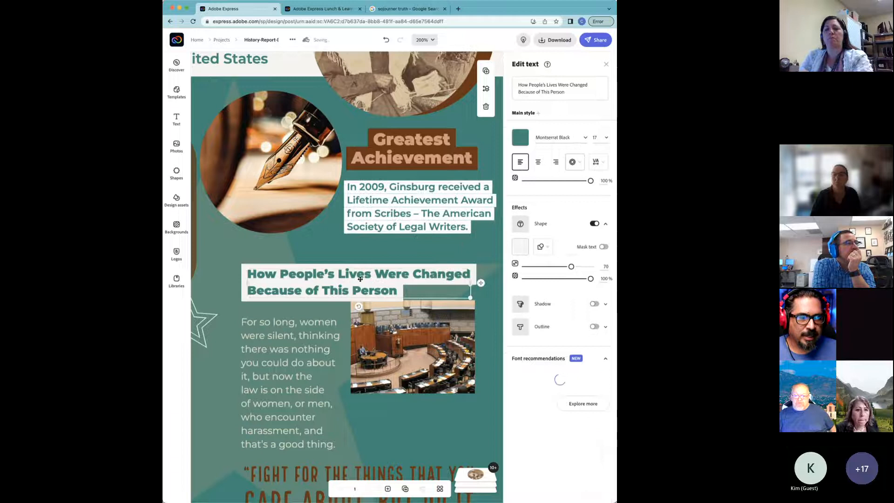
{"action": "left_click", "coordinate": [544, 248]}
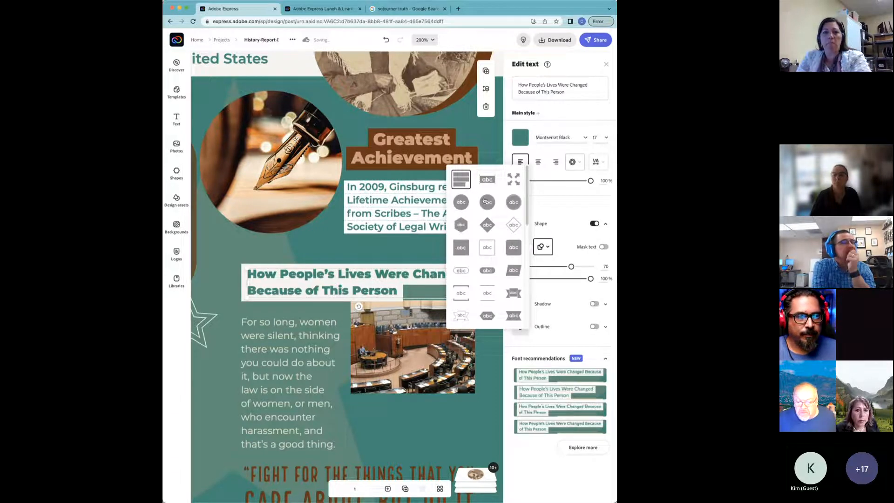
{"action": "scroll", "coordinate": [484, 201], "scroll_direction": "down", "scroll_amount": 1}
{"action": "left_click", "coordinate": [488, 253]}
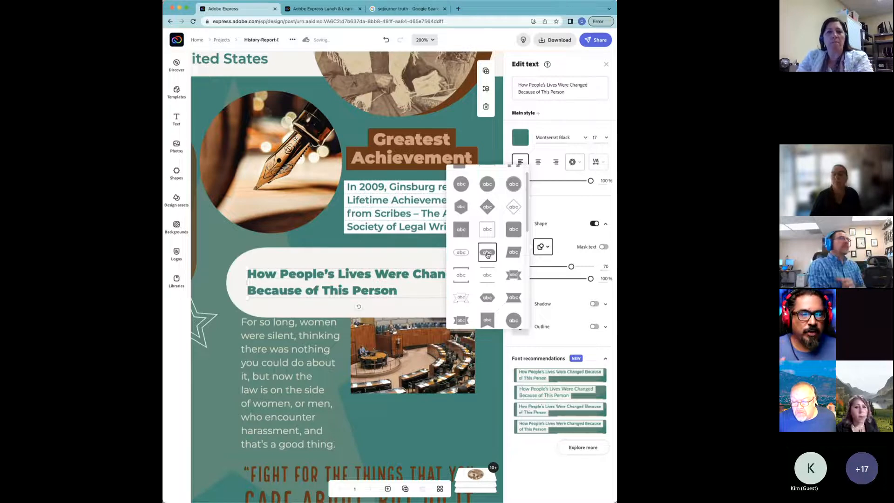
{"action": "left_click", "coordinate": [519, 258]}
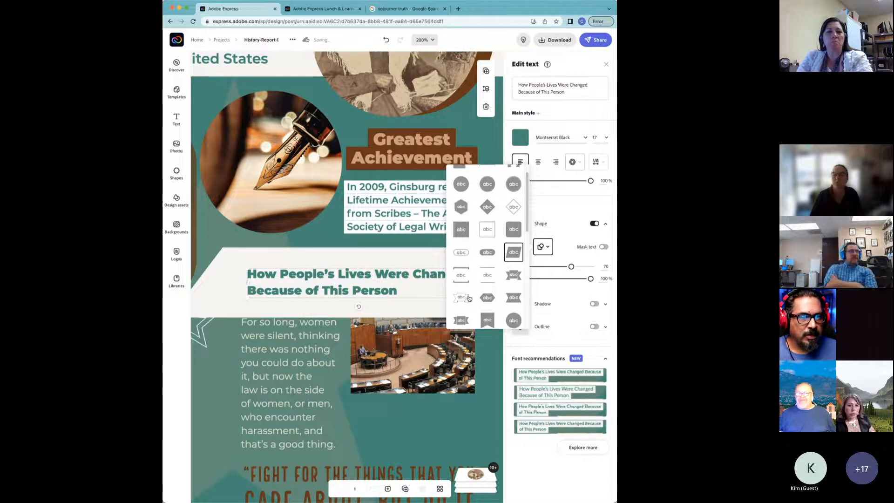
{"action": "left_click", "coordinate": [461, 321]}
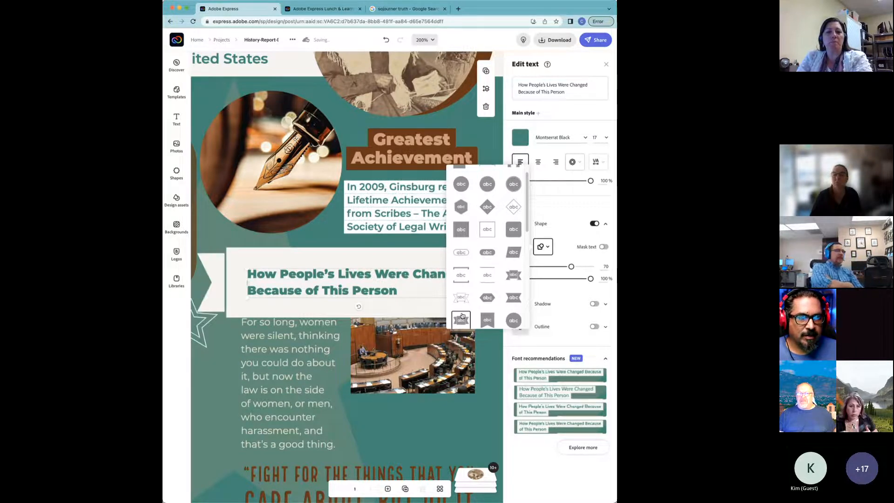
Step: Settle on a white rectangular background shape behind the heading
{"action": "scroll", "coordinate": [462, 315], "scroll_direction": "up", "scroll_amount": 1}
{"action": "scroll", "coordinate": [335, 181], "scroll_direction": "up", "scroll_amount": 10}
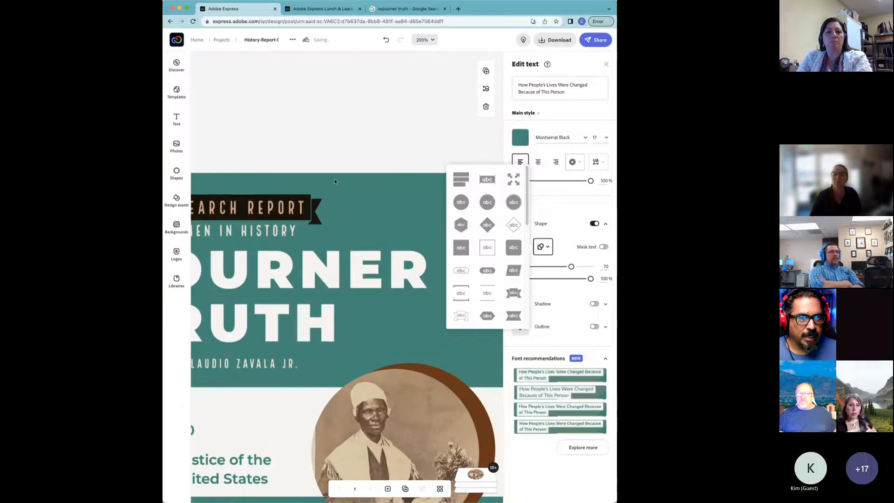
{"action": "scroll", "coordinate": [322, 205], "scroll_direction": "down", "scroll_amount": 2}
{"action": "scroll", "coordinate": [323, 205], "scroll_direction": "left", "scroll_amount": 3}
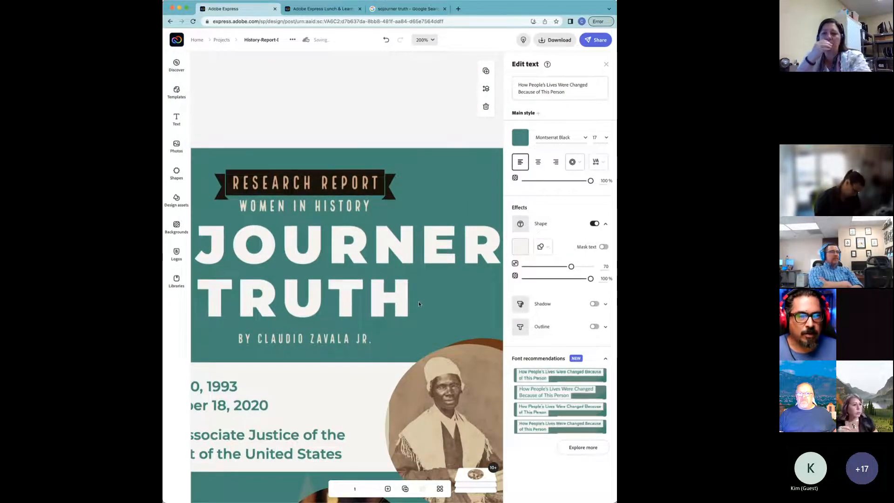
{"action": "scroll", "coordinate": [418, 303], "scroll_direction": "down", "scroll_amount": 5}
{"action": "scroll", "coordinate": [419, 304], "scroll_direction": "right", "scroll_amount": 2}
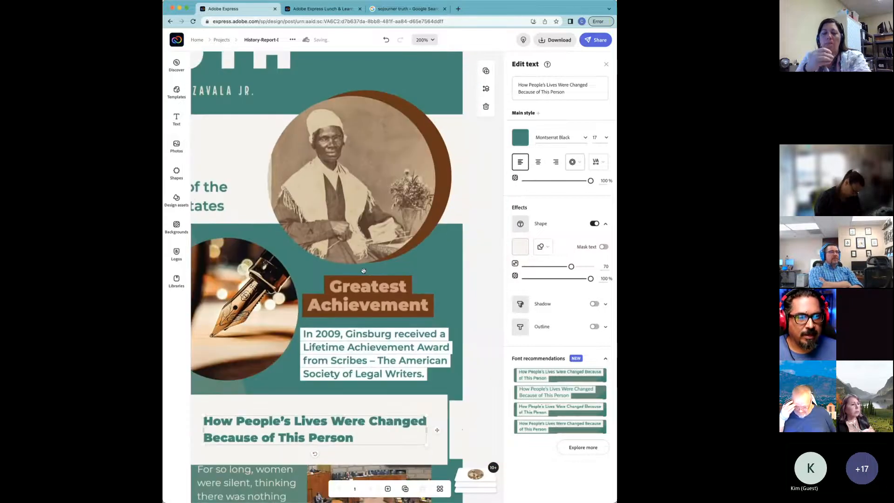
{"action": "scroll", "coordinate": [364, 270], "scroll_direction": "down", "scroll_amount": 3}
{"action": "scroll", "coordinate": [363, 271], "scroll_direction": "left", "scroll_amount": 2}
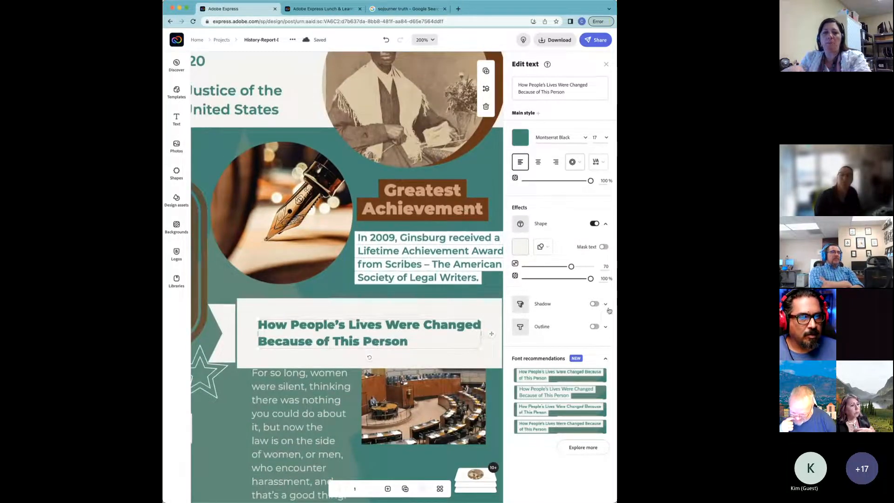
{"action": "left_click", "coordinate": [543, 246]}
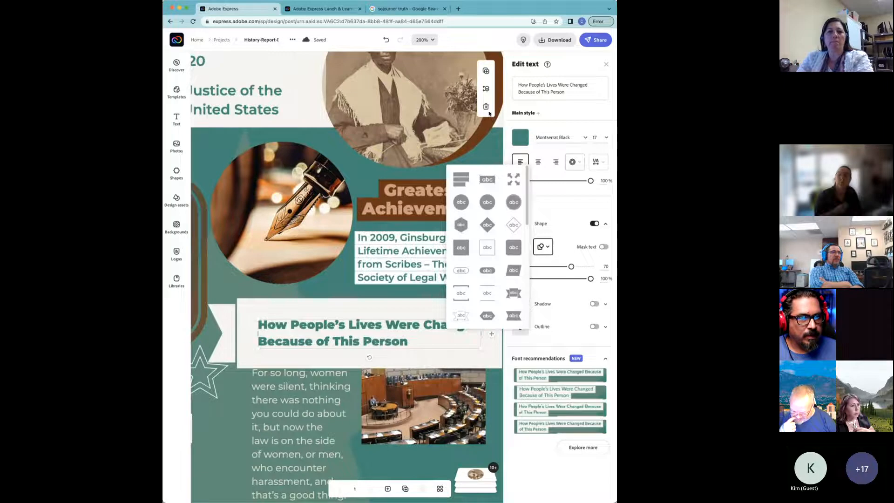
{"action": "left_click", "coordinate": [394, 33]}
{"action": "left_click", "coordinate": [386, 40]}
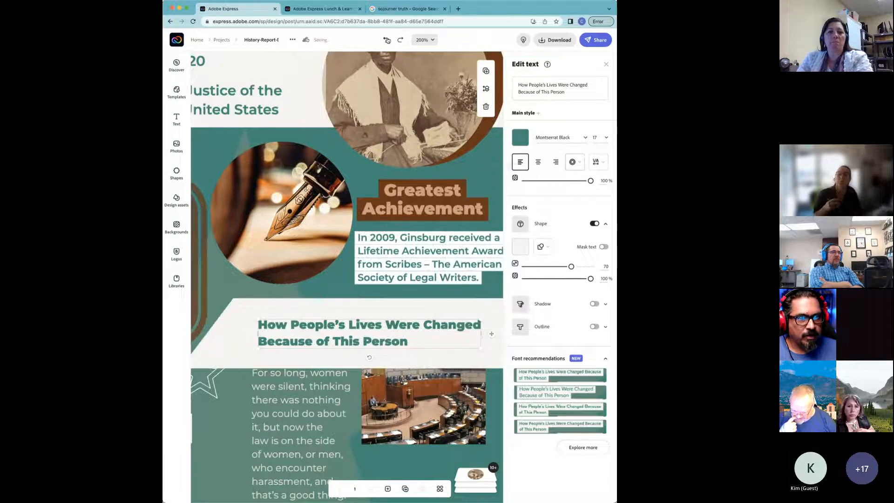
{"action": "left_click", "coordinate": [386, 39]}
{"action": "left_click", "coordinate": [386, 40]}
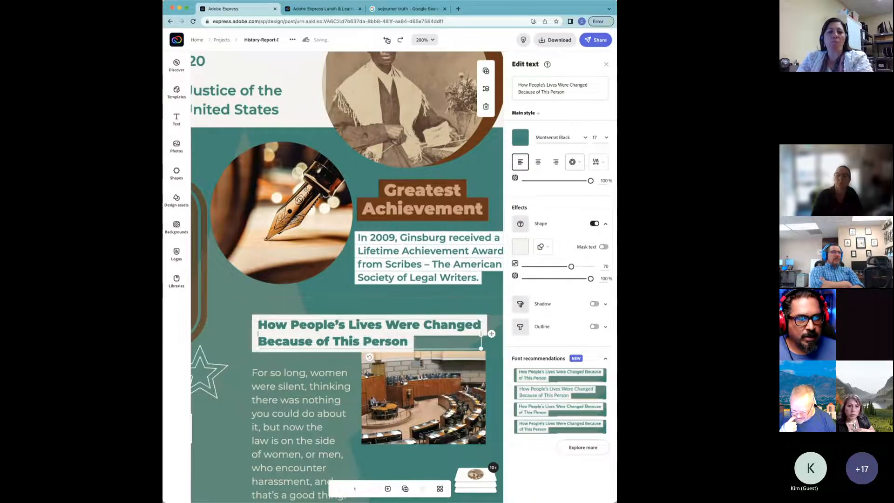
Step: Remove the Lifetime Achievement Award paragraph's background shape and make its text white
{"action": "left_click", "coordinate": [397, 246]}
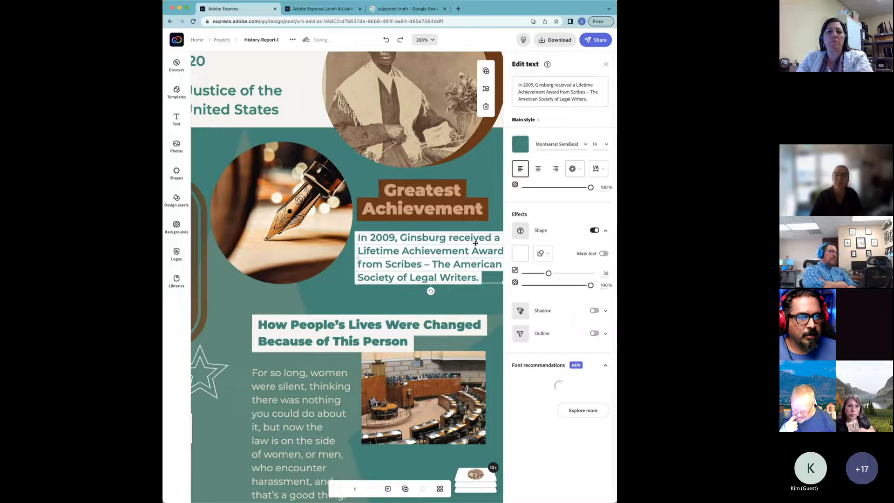
{"action": "left_click", "coordinate": [595, 230]}
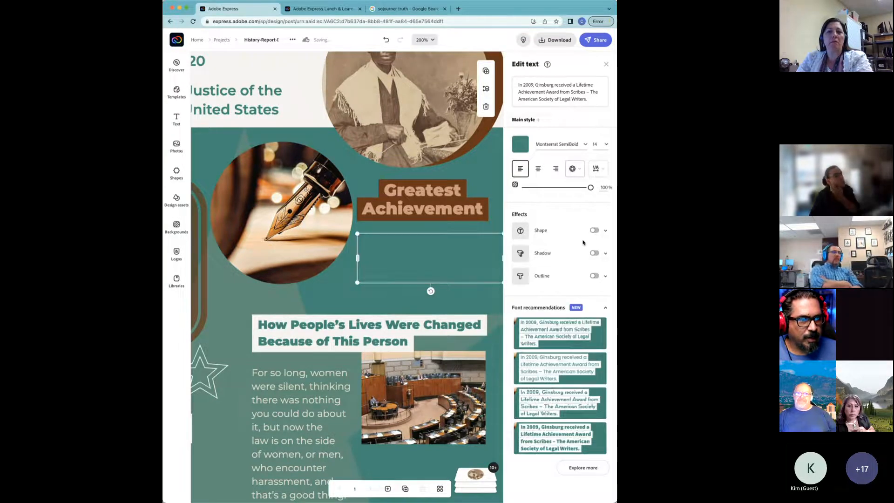
{"action": "left_click", "coordinate": [520, 143]}
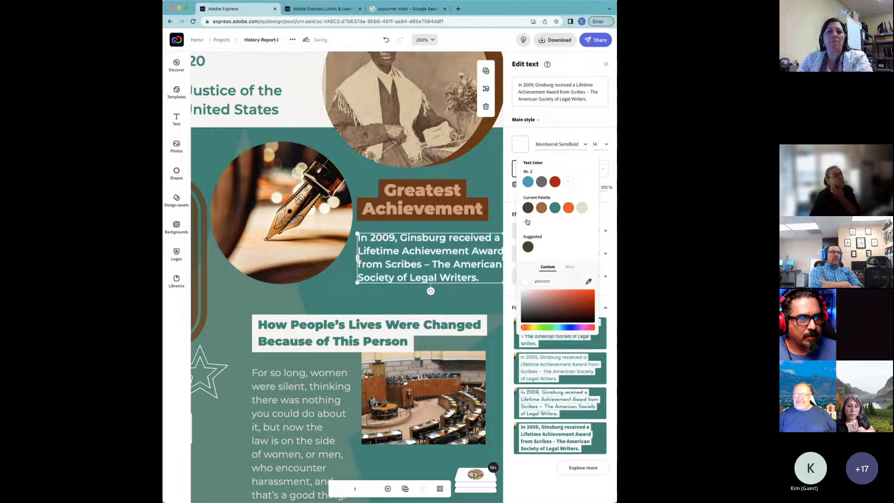
Step: Zoom out to 125% and select the star outline shape
{"action": "left_click_drag", "start_coordinate": [312, 296], "coordinate": [454, 209]}
{"action": "key", "text": "super+minus"}
{"action": "key", "text": "super+minus"}
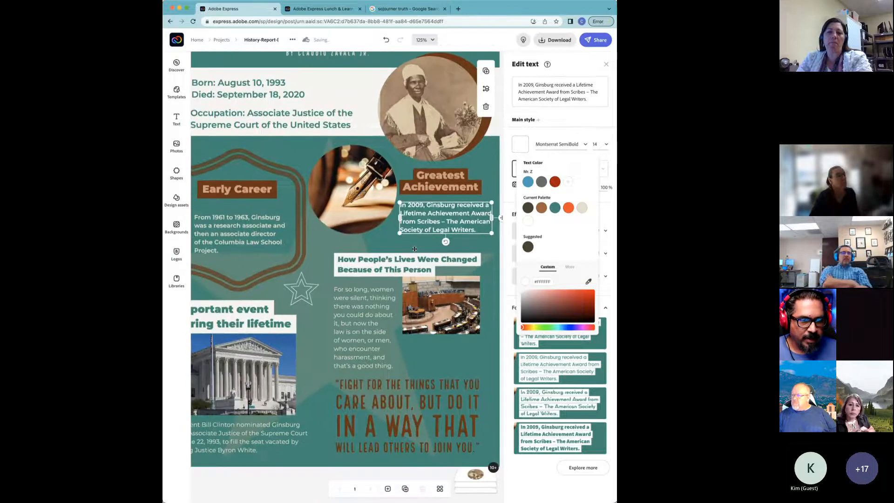
{"action": "left_click_drag", "start_coordinate": [320, 318], "coordinate": [354, 289]}
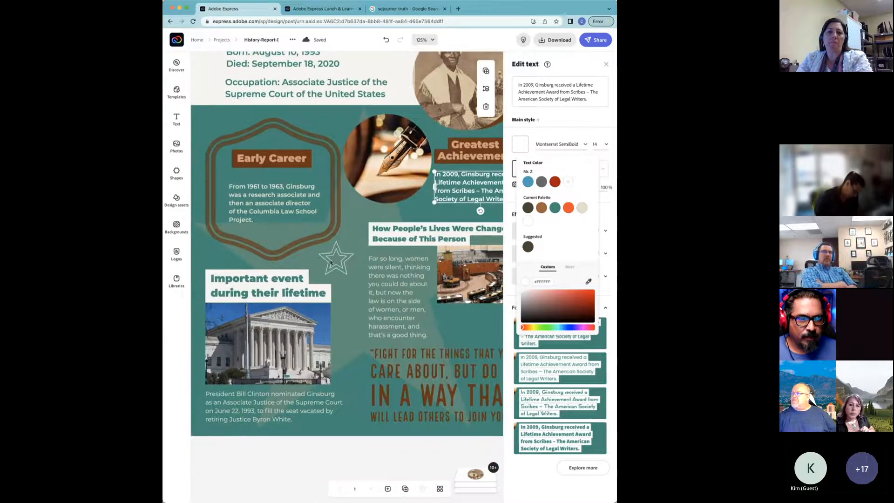
{"action": "left_click", "coordinate": [346, 264]}
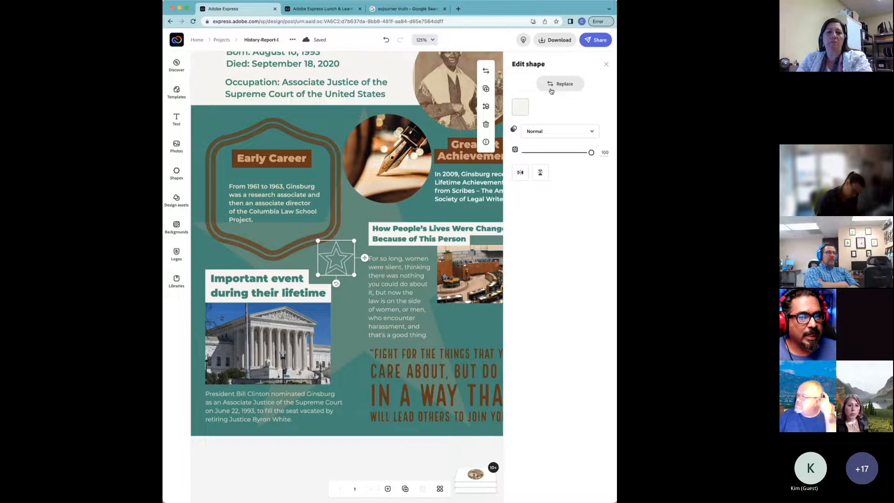
Step: Replace the star outline with a cabin icon found by searching shapes for 'cabin'
{"action": "left_click", "coordinate": [553, 88]}
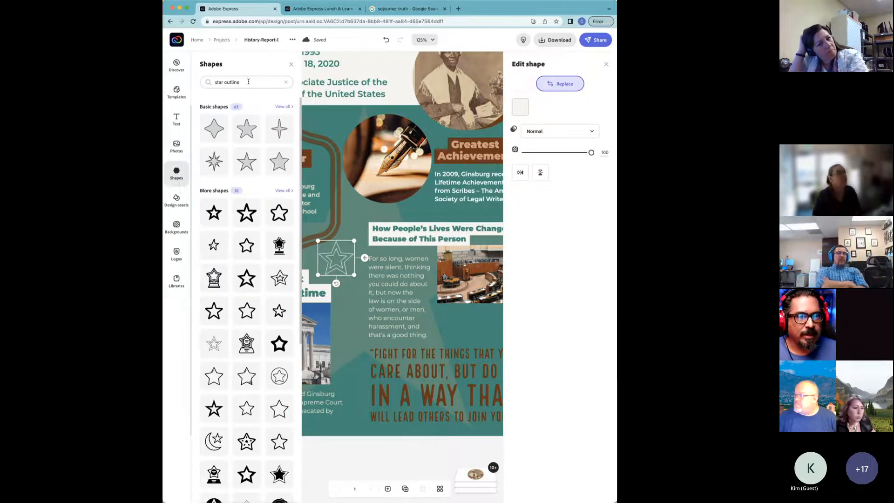
{"action": "left_click", "coordinate": [247, 82]}
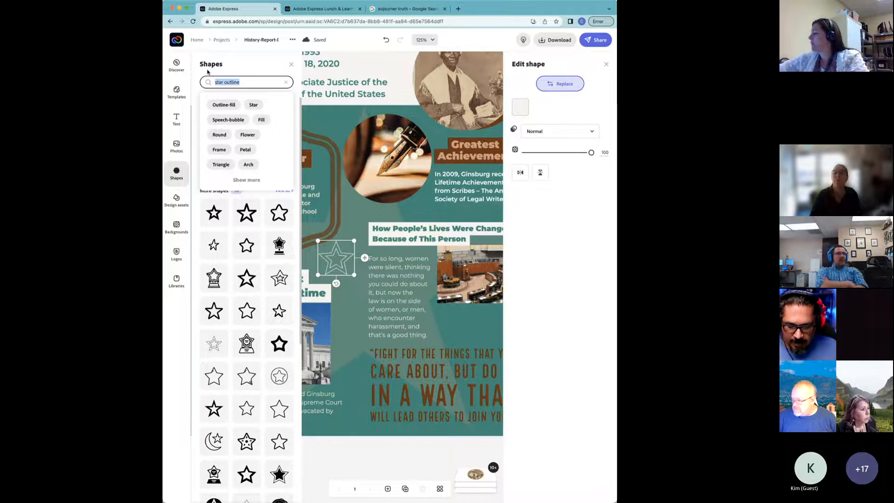
{"action": "type", "text": "cabi"}
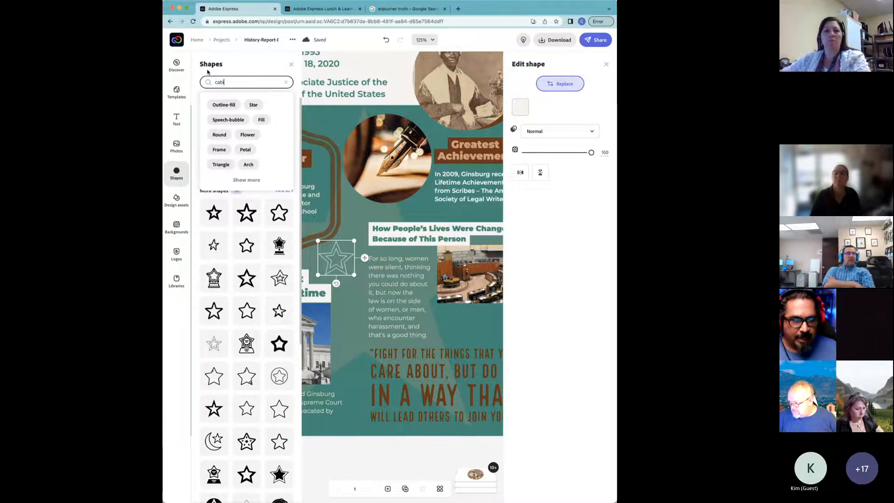
{"action": "type", "text": "n"}
{"action": "key", "text": "Return"}
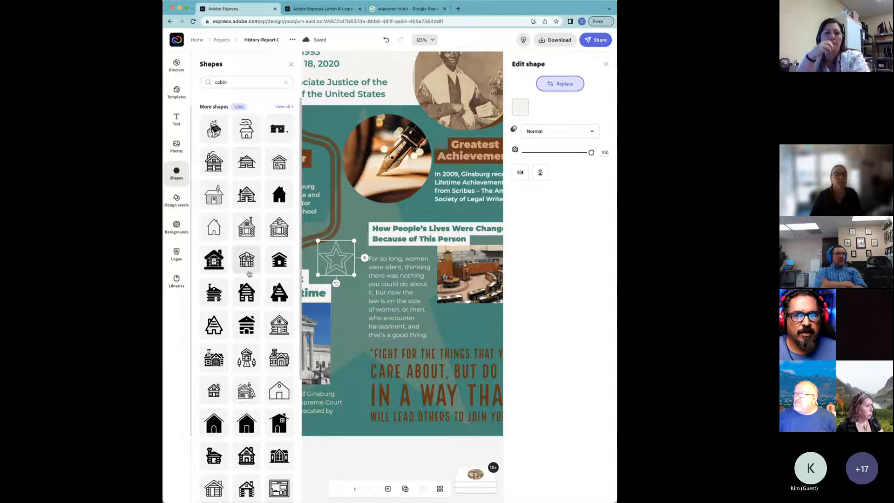
{"action": "scroll", "coordinate": [246, 302], "scroll_direction": "down", "scroll_amount": 1}
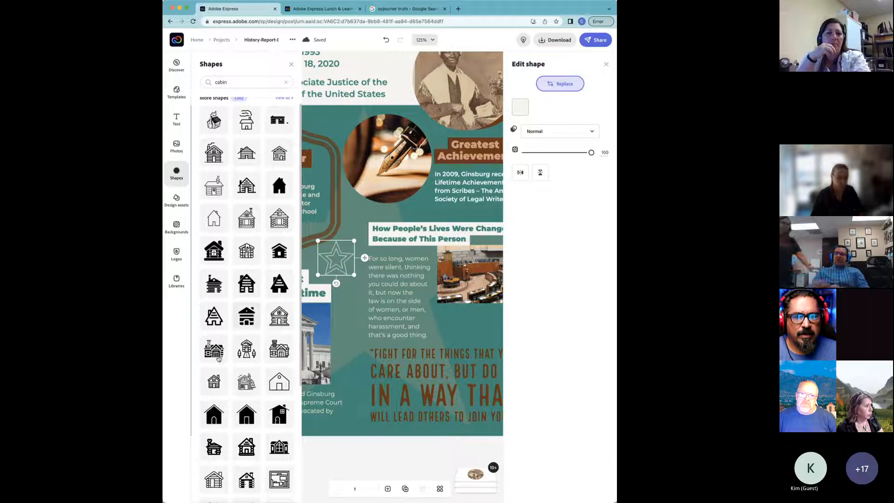
{"action": "left_click", "coordinate": [273, 122]}
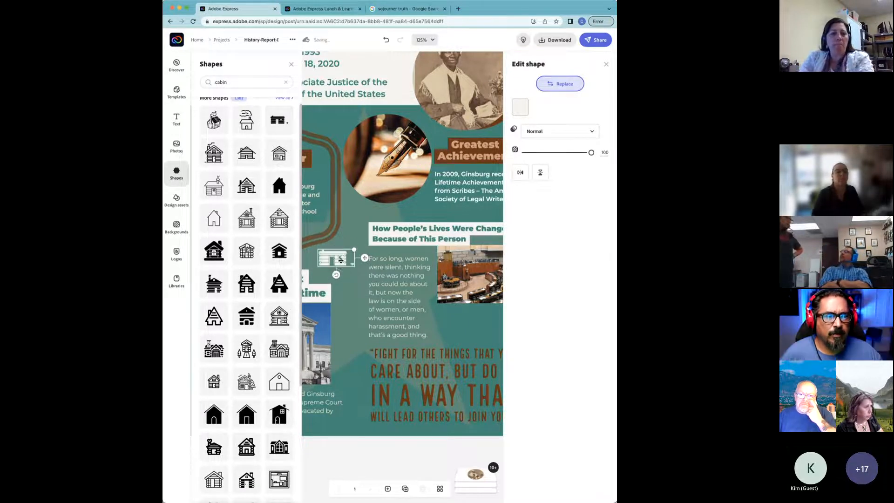
Step: Enlarge the cabin icon slightly, nudging it down and left
{"action": "left_click_drag", "start_coordinate": [356, 249], "coordinate": [343, 270]}
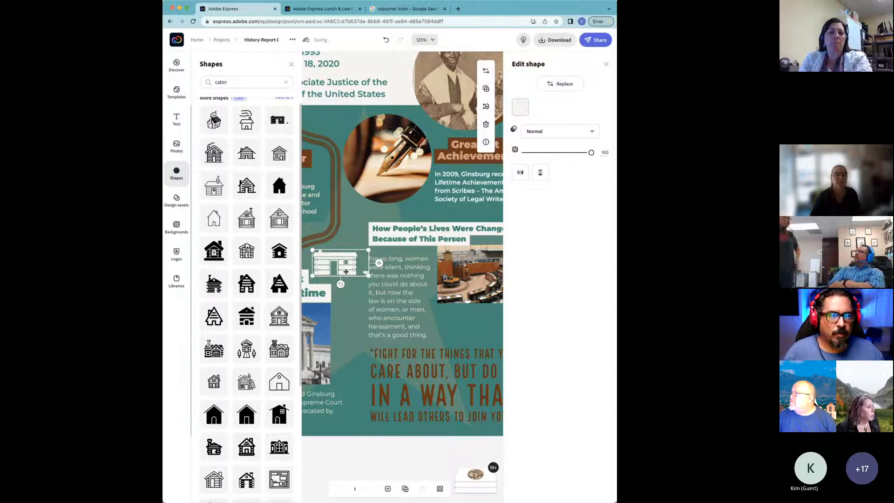
{"action": "left_click", "coordinate": [291, 66]}
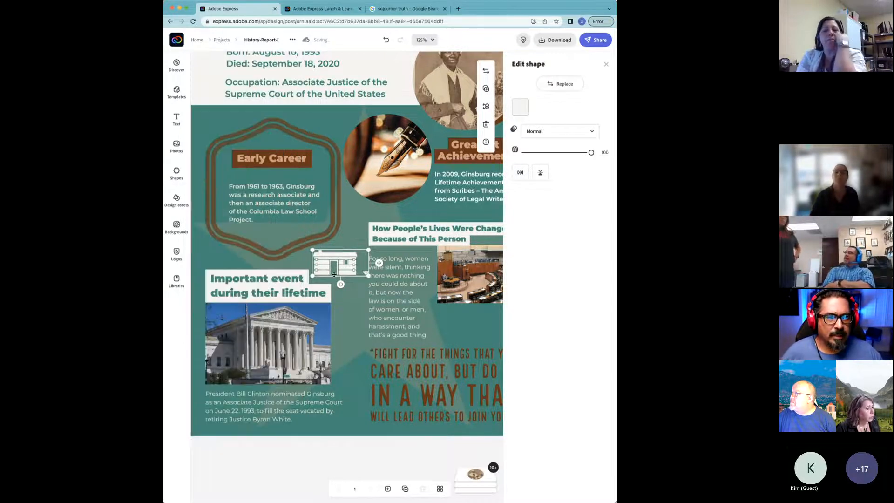
{"action": "left_click", "coordinate": [348, 354]}
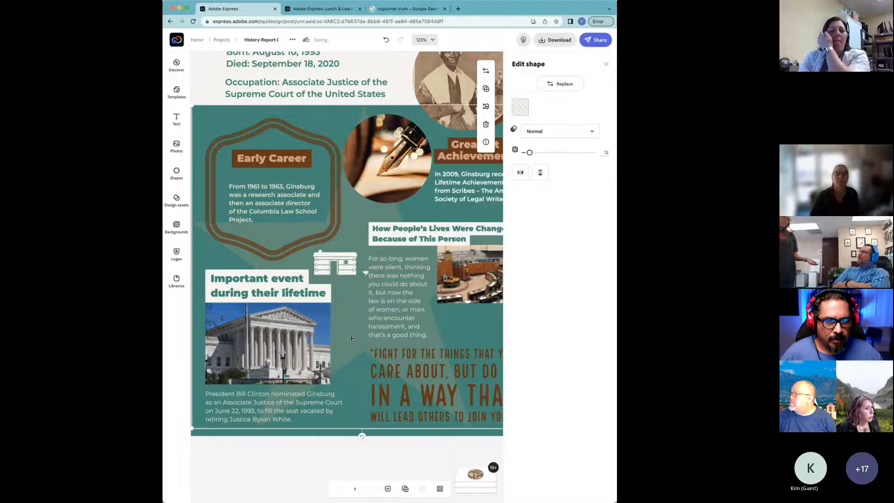
Step: Reposition the large faded background star, set its opacity to 14, then select the closing quote
{"action": "mouse_move", "coordinate": [351, 339]}
{"action": "left_mouse_down"}
{"action": "mouse_move", "coordinate": [349, 349]}
{"action": "mouse_move", "coordinate": [345, 319]}
{"action": "mouse_move", "coordinate": [343, 341]}
{"action": "mouse_move", "coordinate": [328, 300]}
{"action": "mouse_move", "coordinate": [339, 327]}
{"action": "left_mouse_up"}
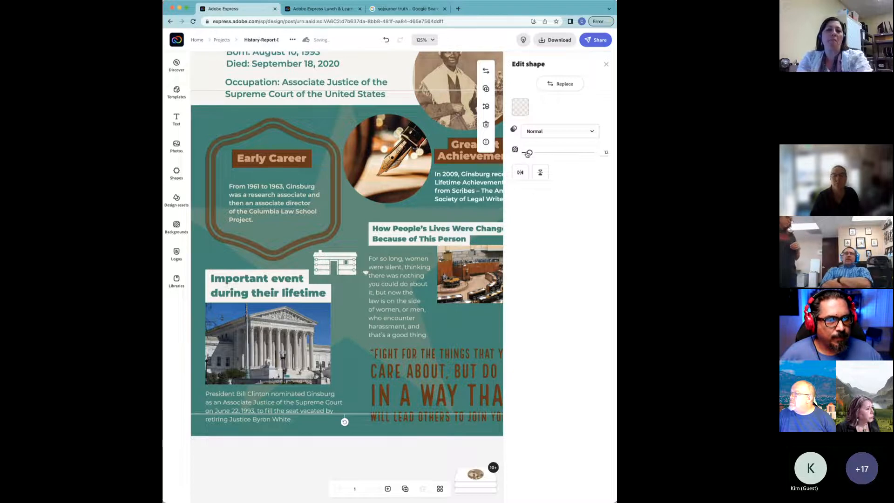
{"action": "mouse_move", "coordinate": [529, 153]}
{"action": "left_mouse_down"}
{"action": "mouse_move", "coordinate": [596, 154]}
{"action": "mouse_move", "coordinate": [531, 158]}
{"action": "left_mouse_up"}
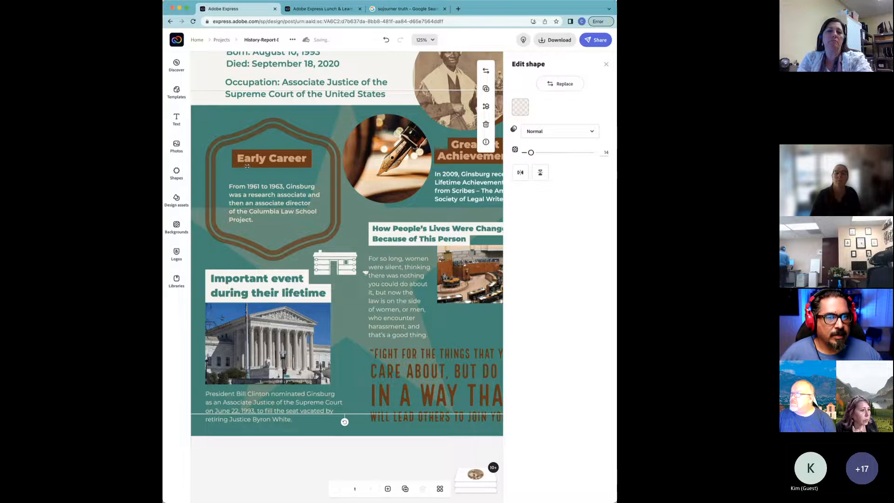
{"action": "left_click", "coordinate": [298, 137]}
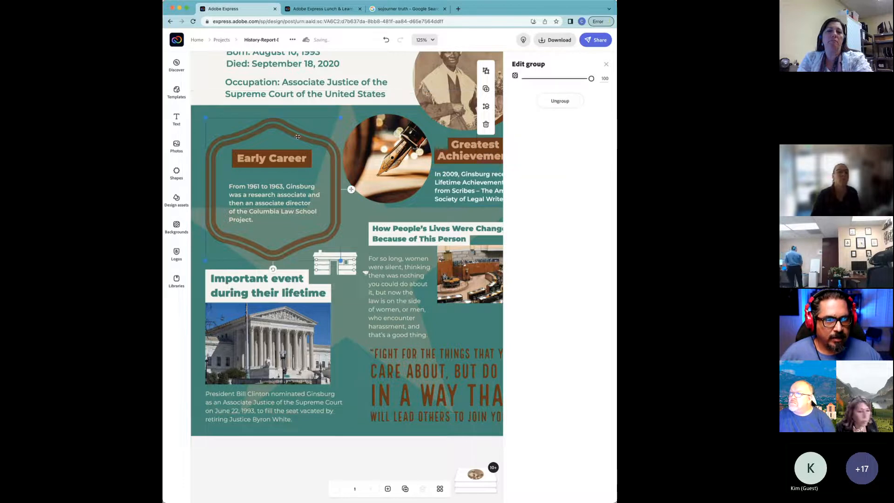
{"action": "left_click", "coordinate": [343, 421]}
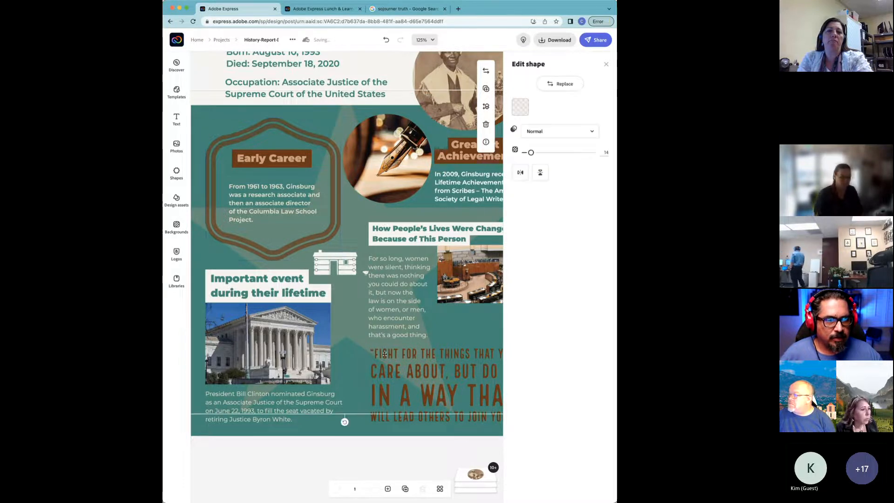
{"action": "left_click", "coordinate": [419, 365]}
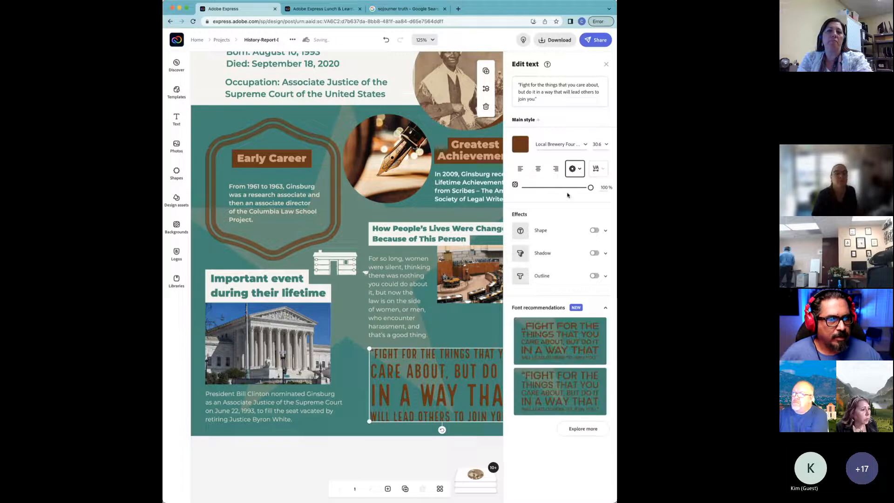